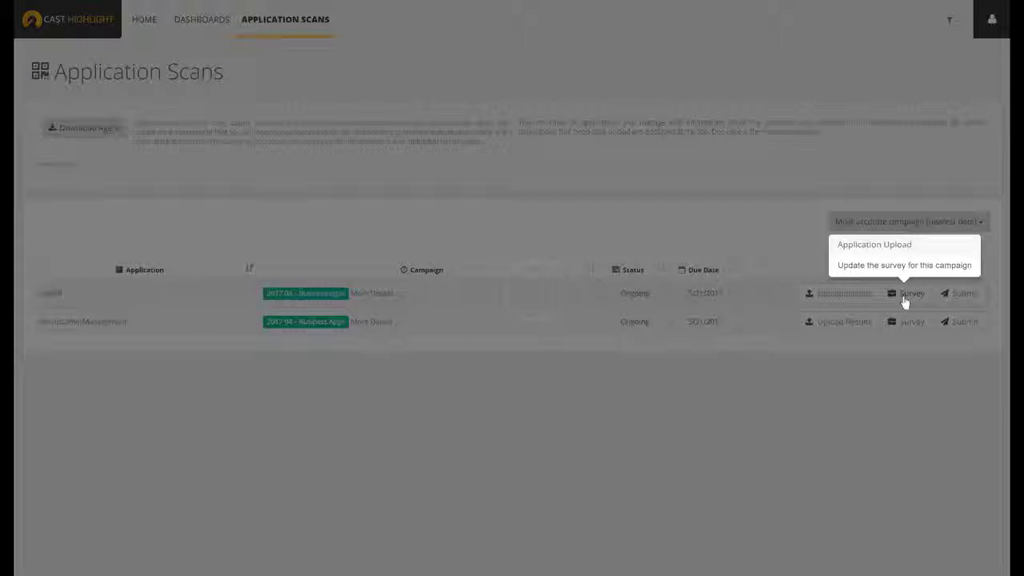
Step: Open the MyERP survey and look through its Business Impact, Application Properties and CloudReady questions
click(903, 296)
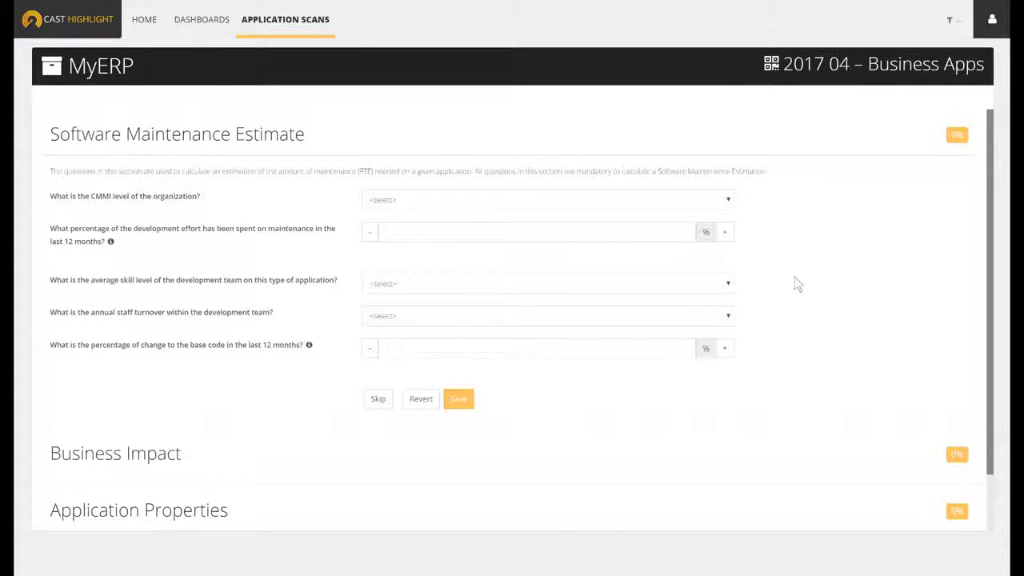
click(132, 460)
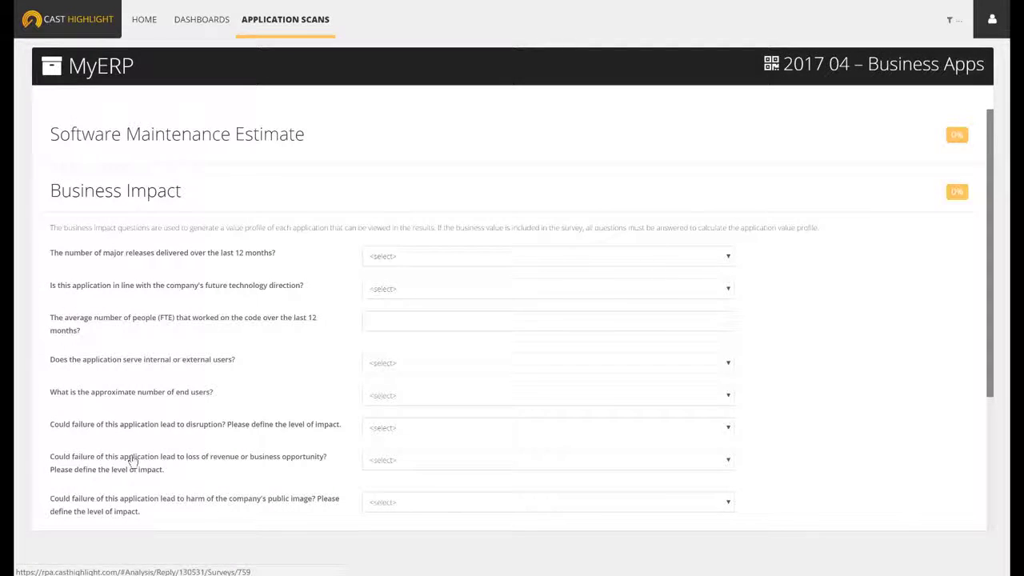
scroll(132, 461, down, 3)
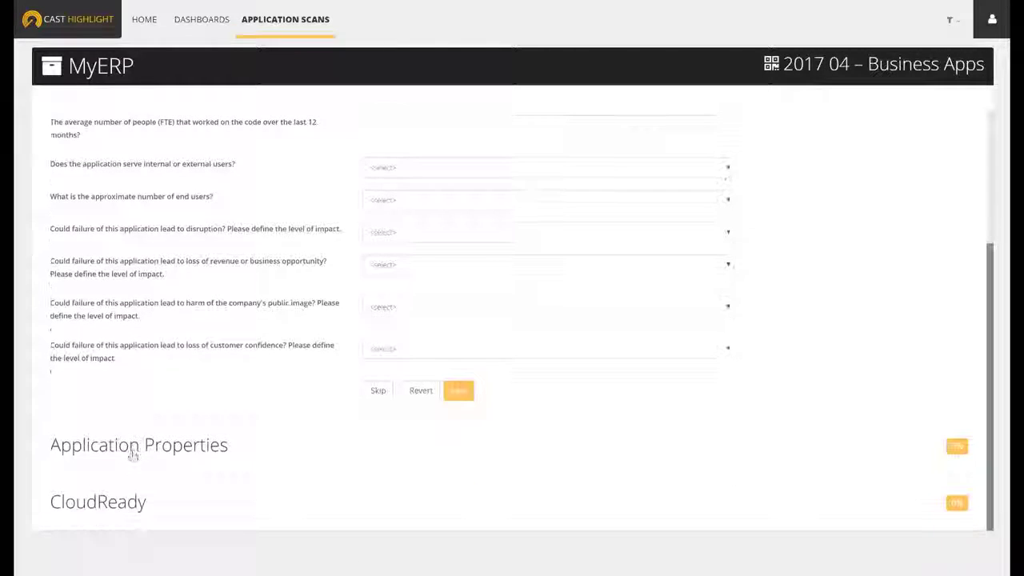
click(134, 445)
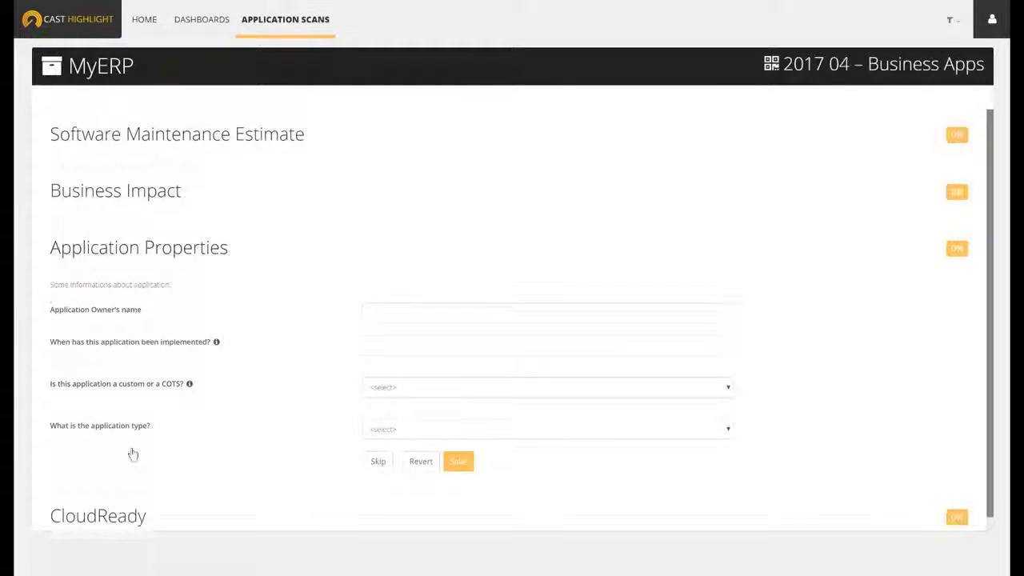
click(114, 500)
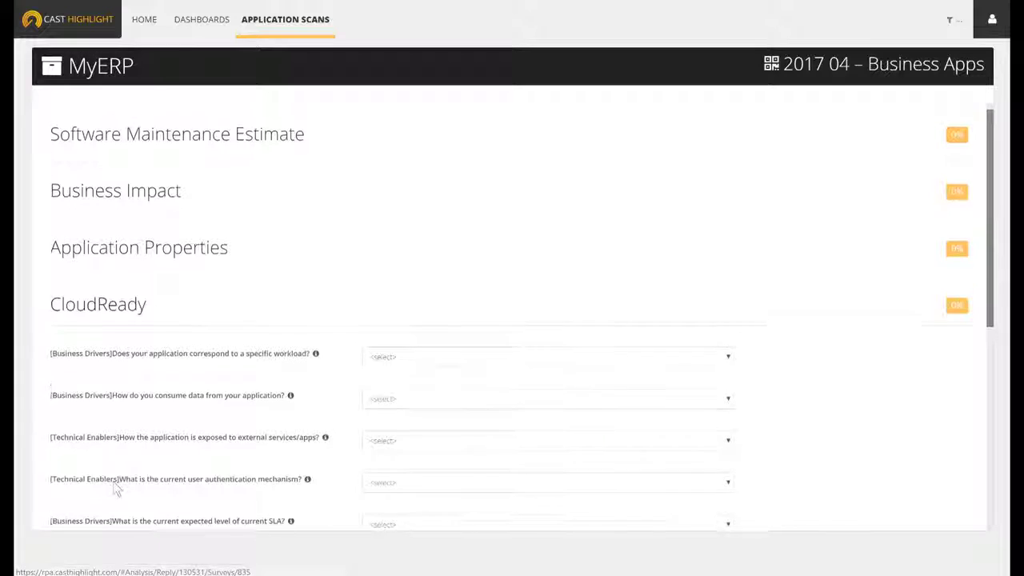
Step: In Software Maintenance Estimate, set the CMMI level to Level 3 and the development effort spent on maintenance to 40%
click(211, 141)
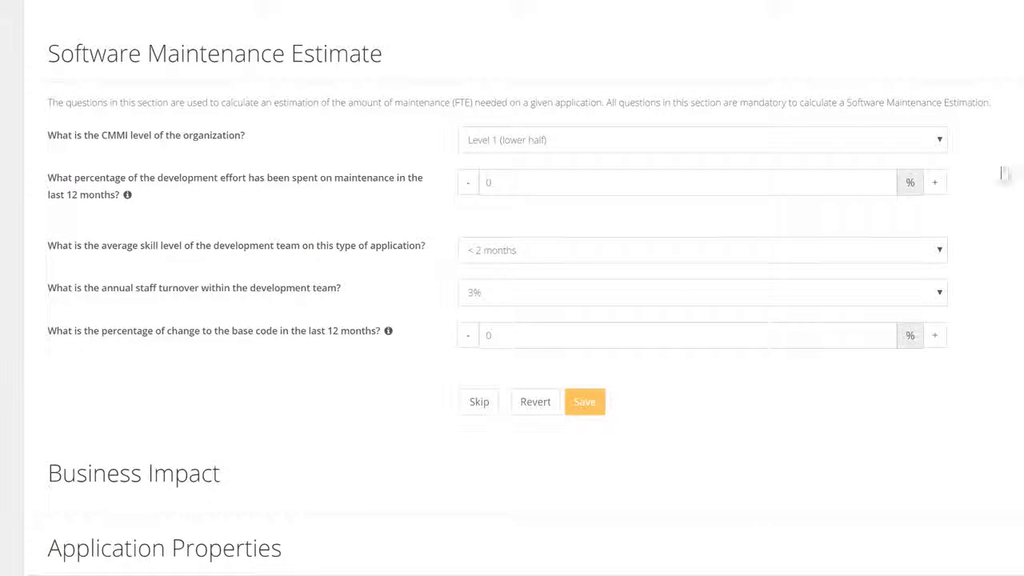
click(940, 143)
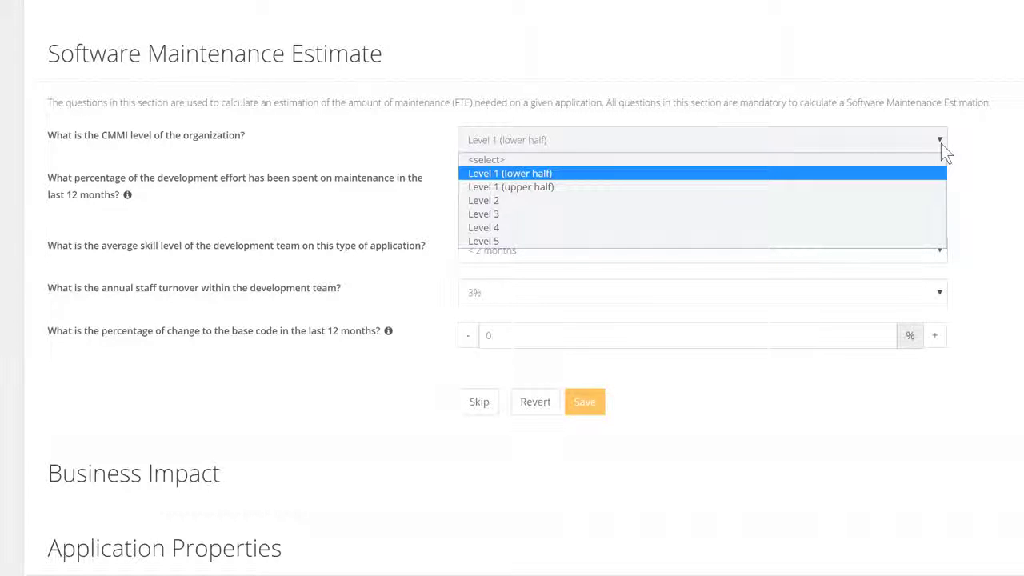
click(931, 213)
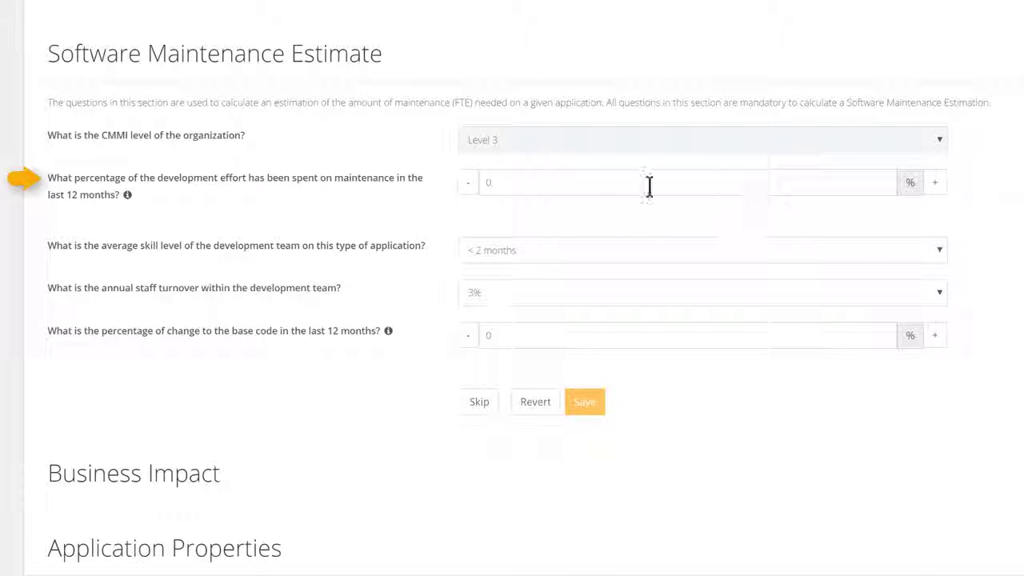
click(482, 183)
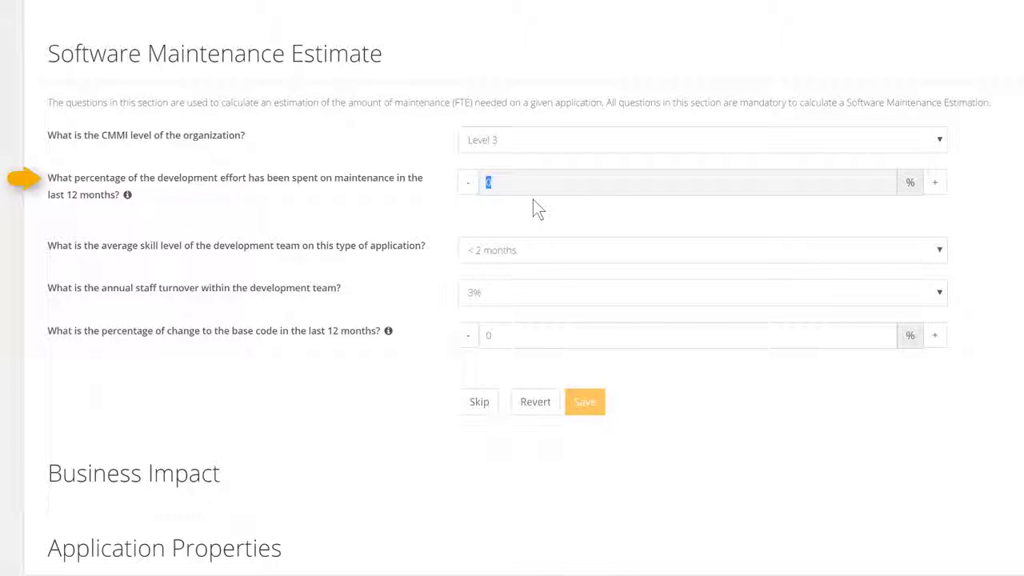
text(40)
click(536, 209)
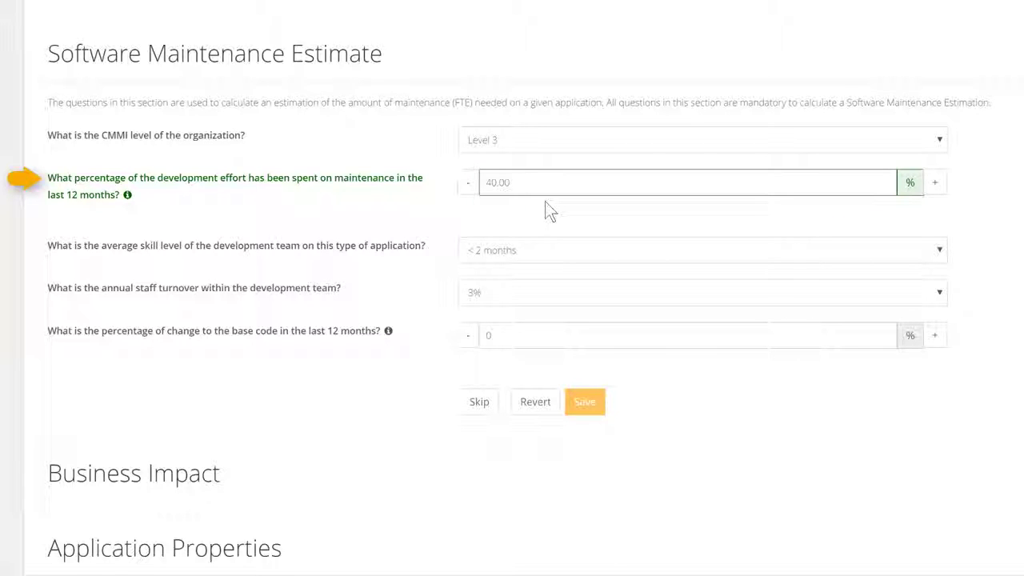
Step: Set the development team's average skill level to 3 years and its annual staff turnover to 5%
click(555, 250)
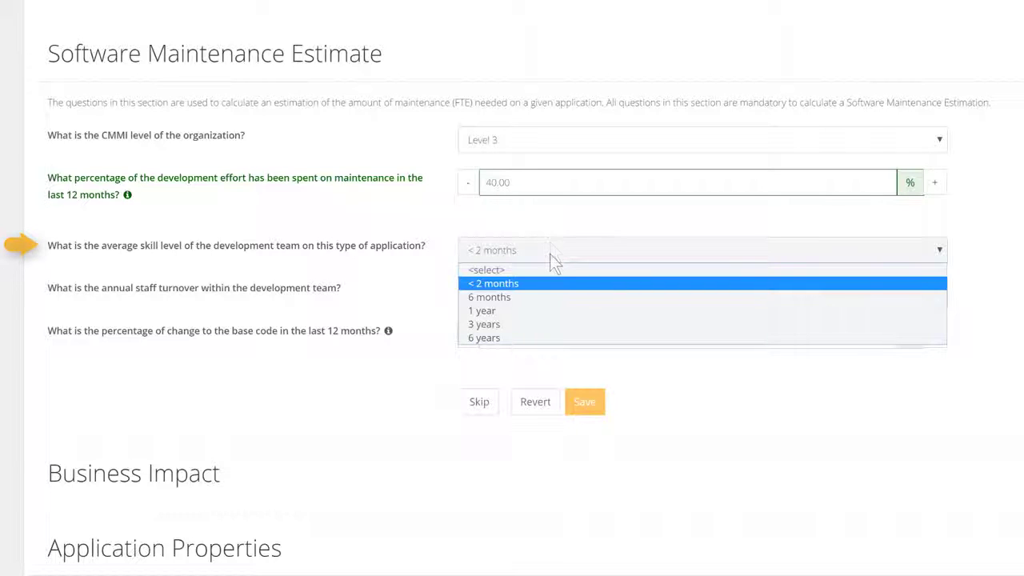
click(530, 324)
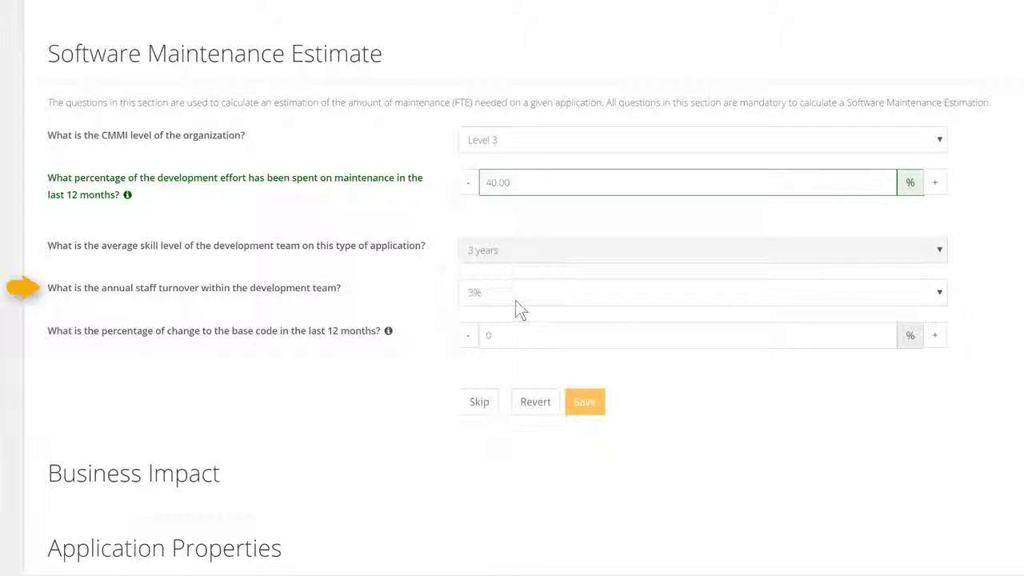
click(513, 298)
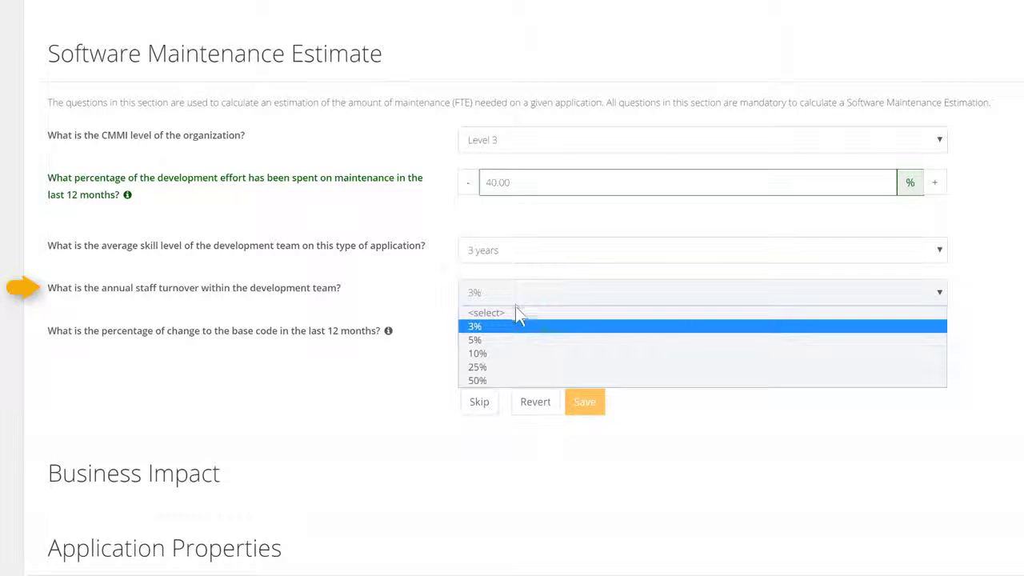
click(512, 338)
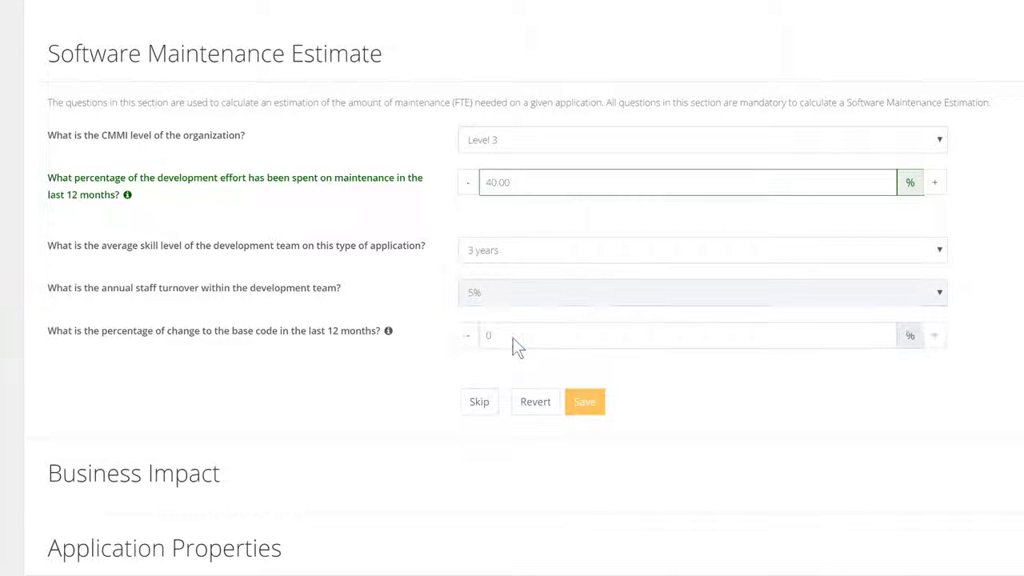
Step: Set the percentage of change to the base code in the last 12 months to 50%
click(514, 333)
double_click(480, 335)
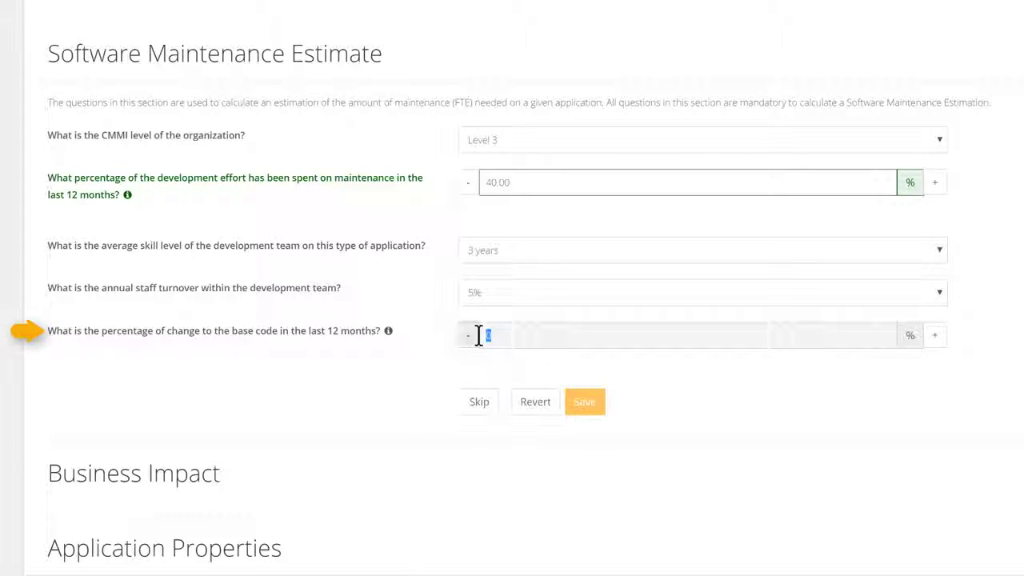
text(50)
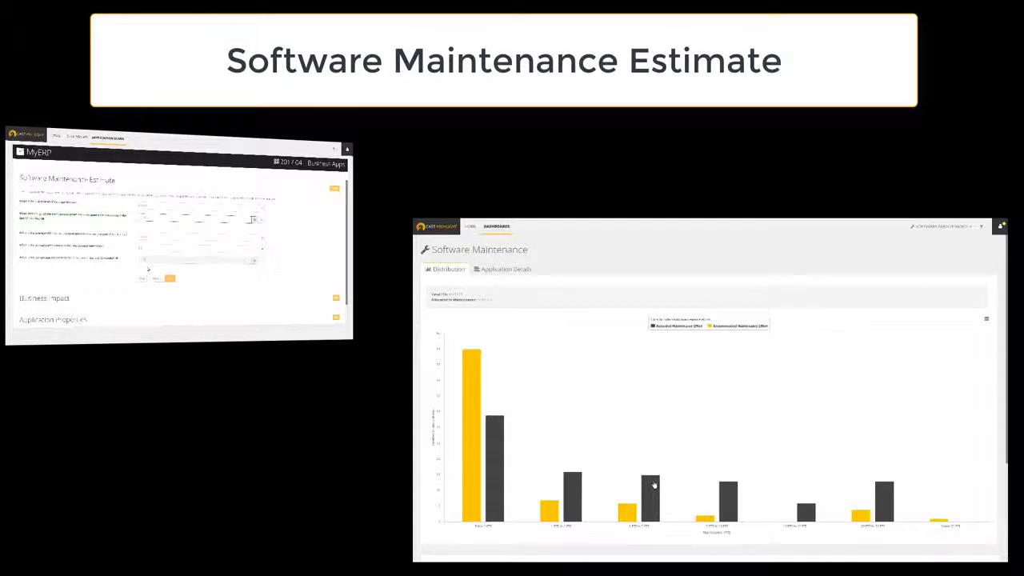
mouse_move(653, 484)
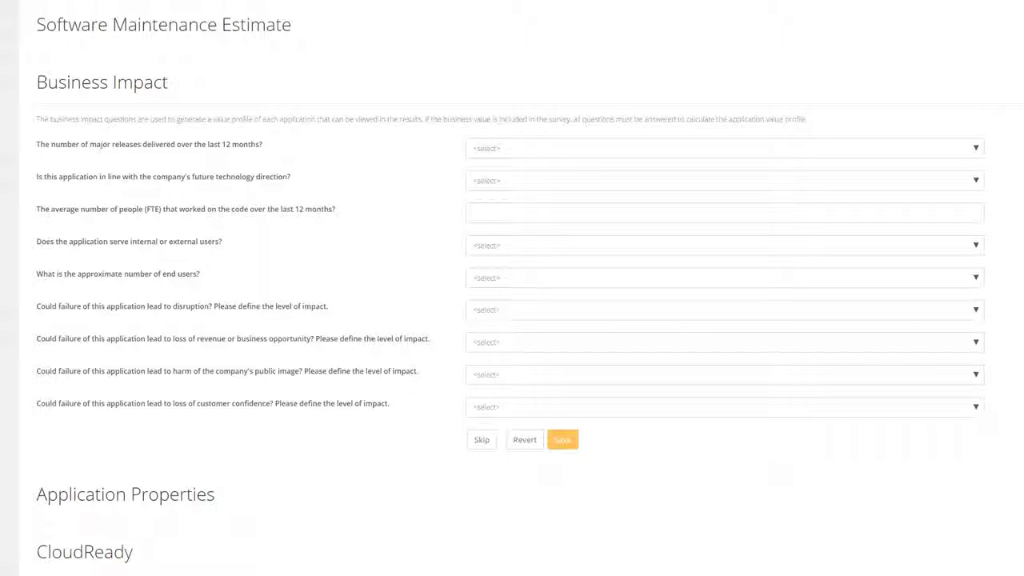
Step: In Business Impact, set major releases to 7 to 12 and answer Yes for alignment with the future technology direction
click(971, 150)
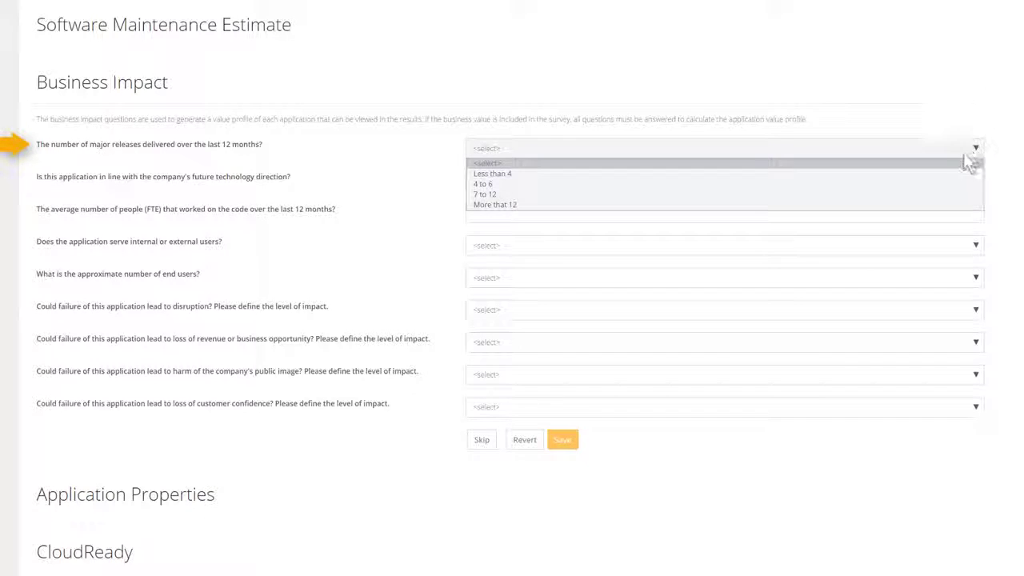
click(957, 194)
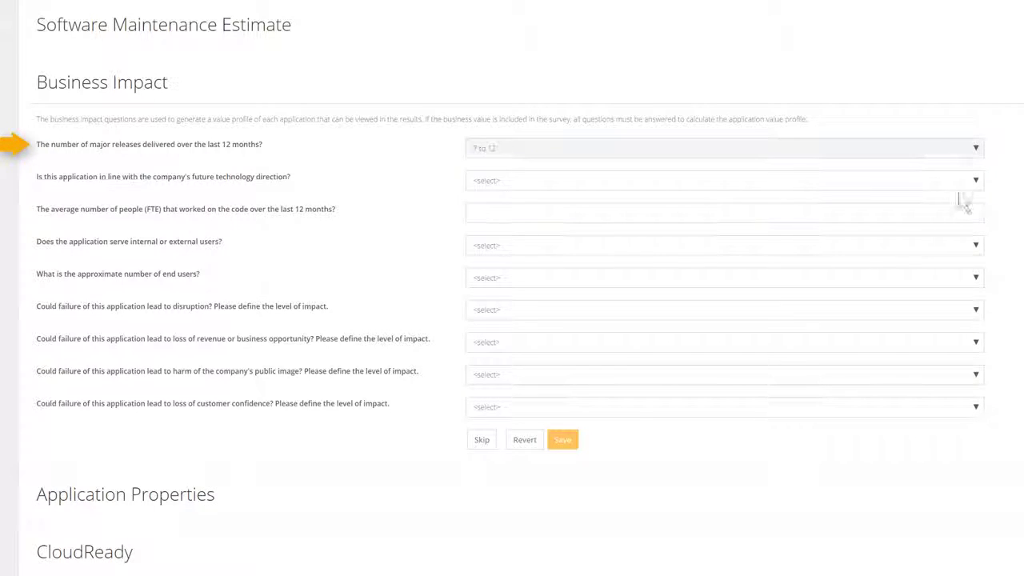
click(973, 183)
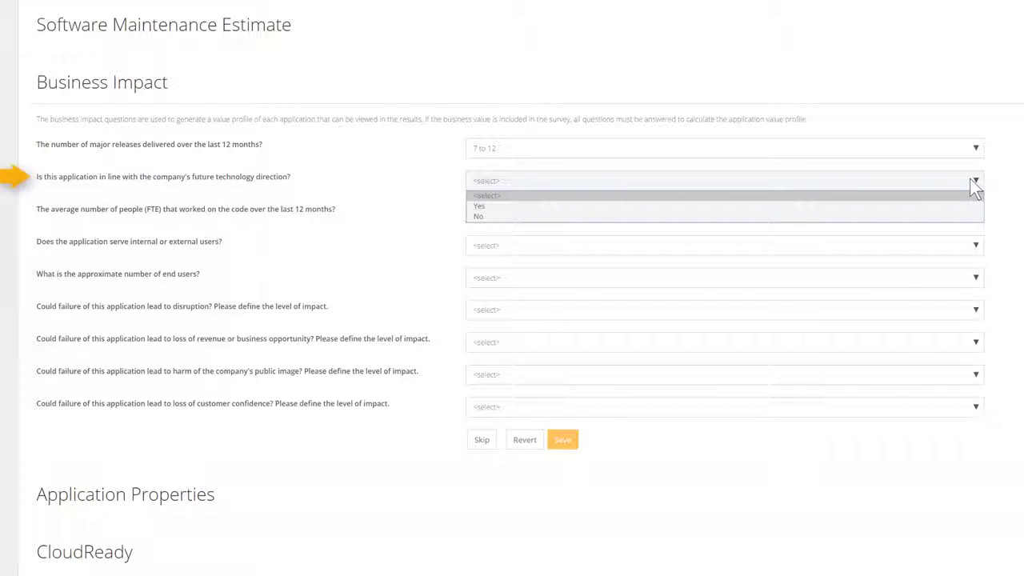
click(962, 206)
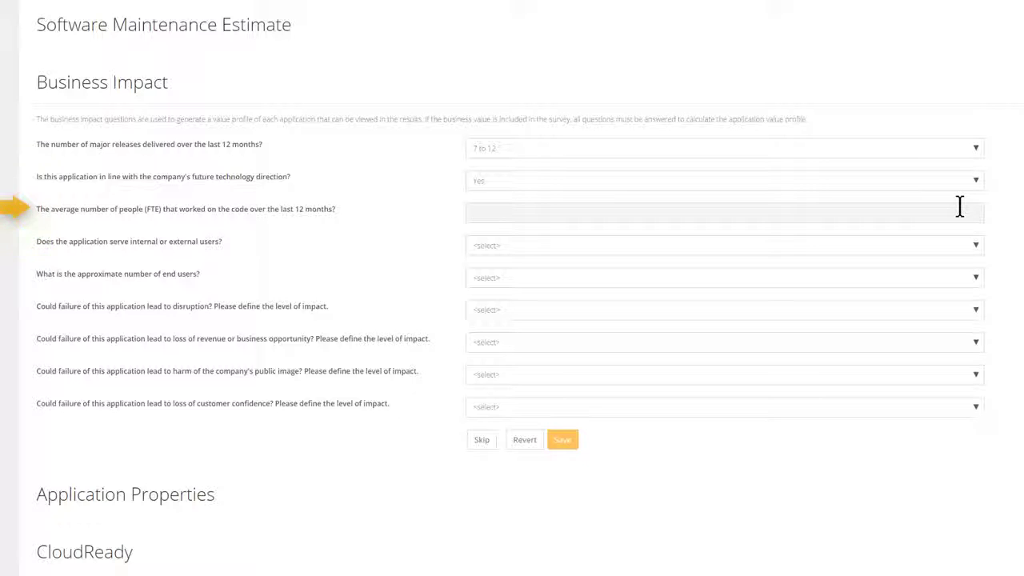
Step: Enter 35 as the average number of people (FTE) who worked on the code over the last 12 months
text(25)
key(BackSpace)
key(BackSpace)
text(35)
Step: Set the users served to Both and the approximate number of end users to 501 to 2500
click(963, 249)
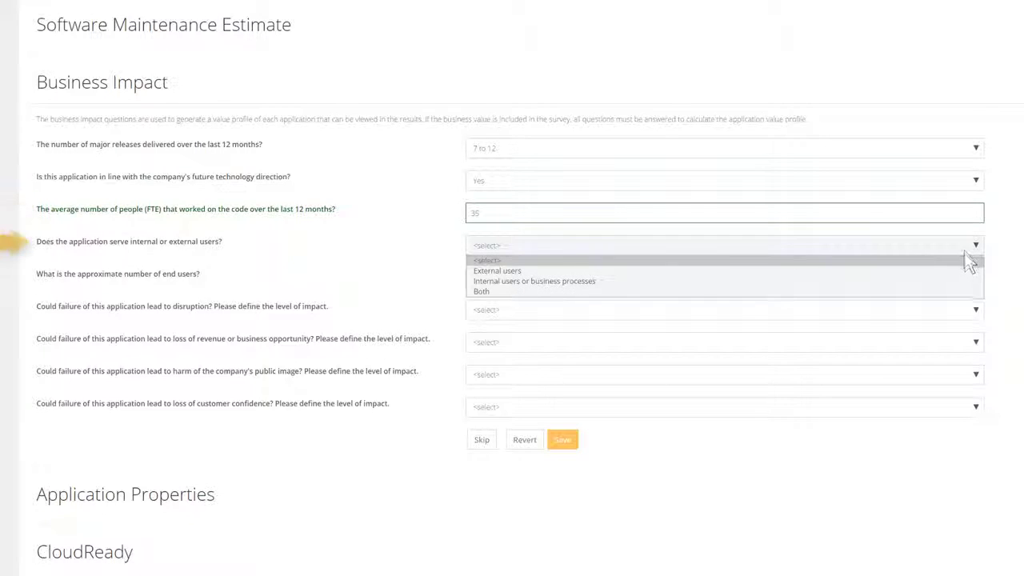
click(963, 290)
click(952, 279)
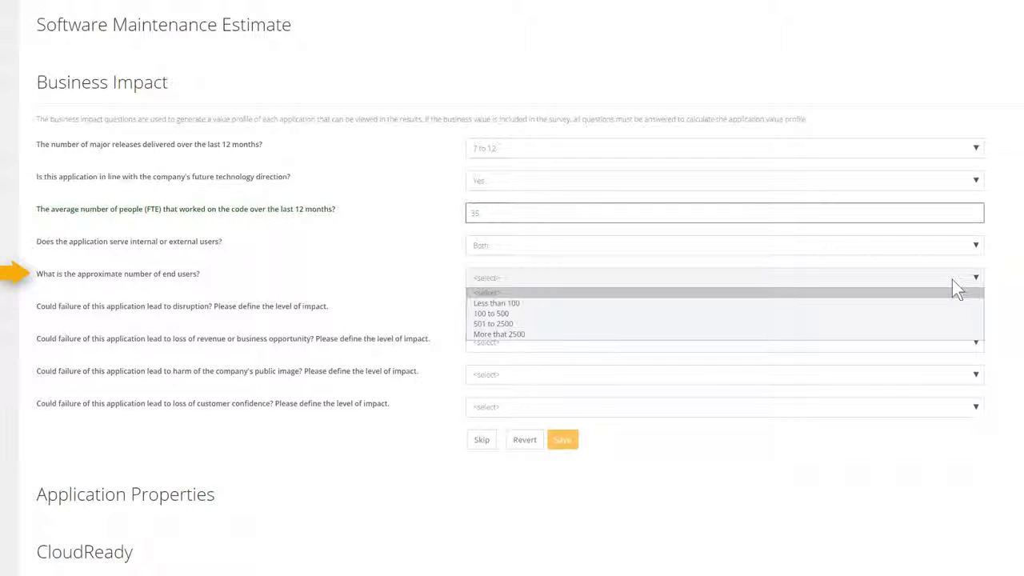
click(943, 326)
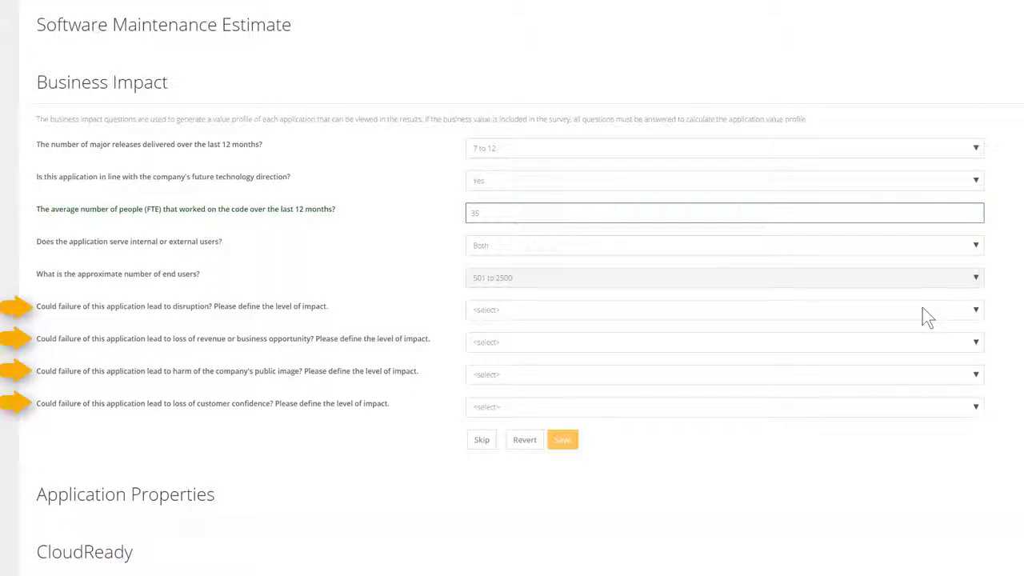
Step: Rate the failure impact as High for disruption and Medium for loss of revenue or business opportunity
click(922, 312)
click(924, 359)
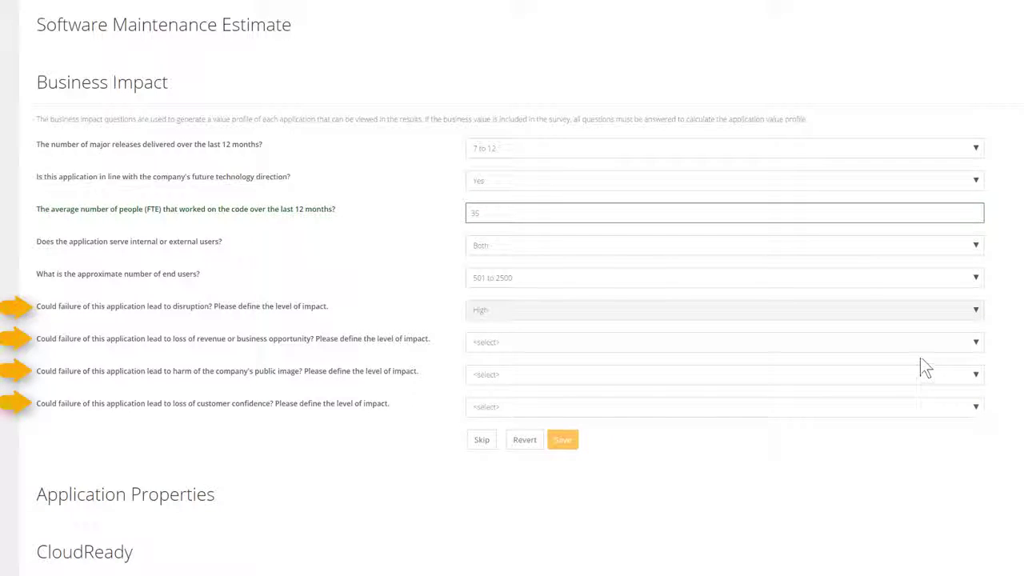
click(919, 344)
click(916, 377)
Step: Rate the failure impact as High for harm to public image and Very High for loss of customer confidence
click(916, 375)
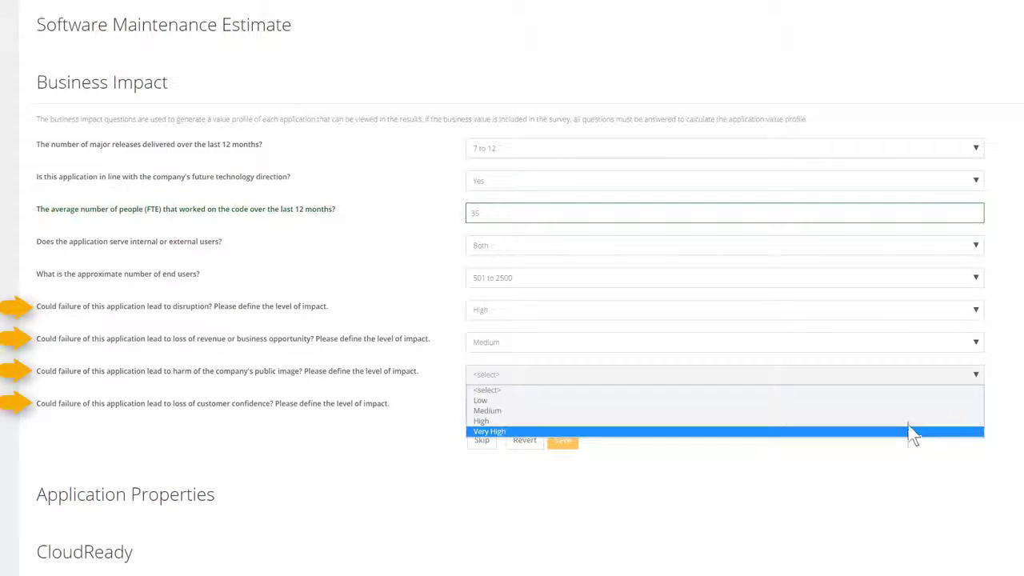
click(908, 419)
click(905, 411)
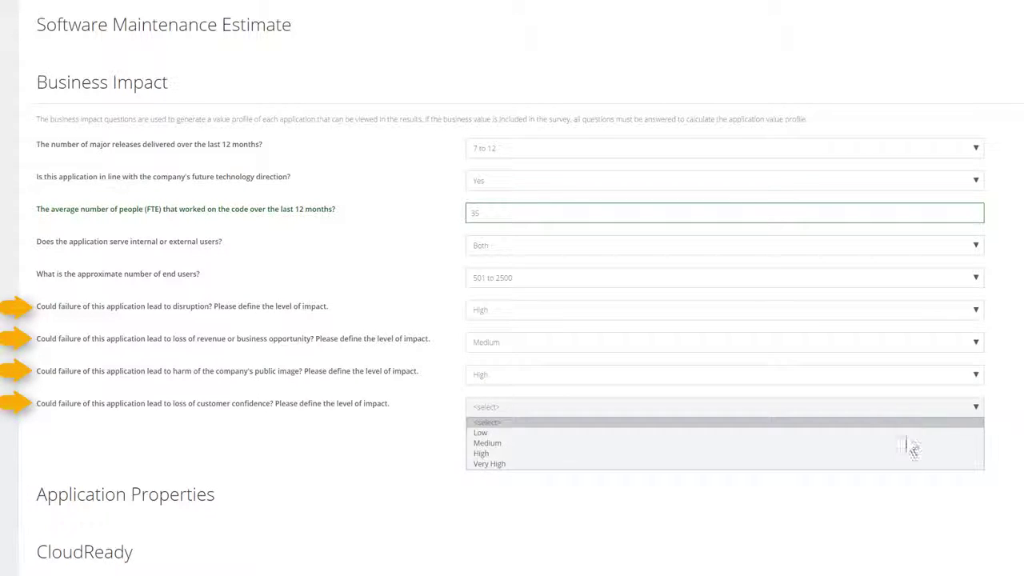
click(909, 463)
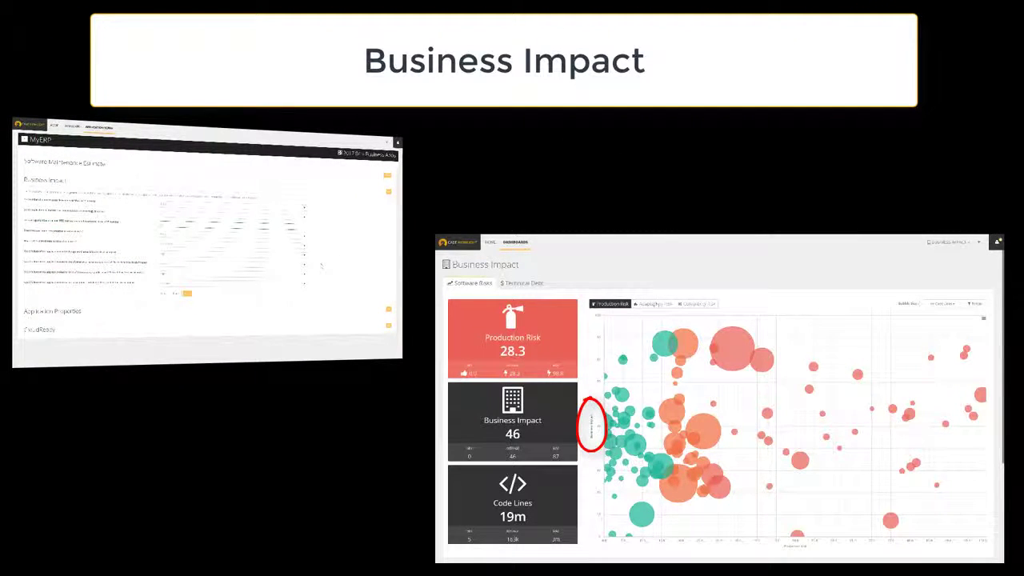
Step: View the Business Impact dashboard's bubble chart for Adaptability Risk and for the remaining risk type
click(656, 305)
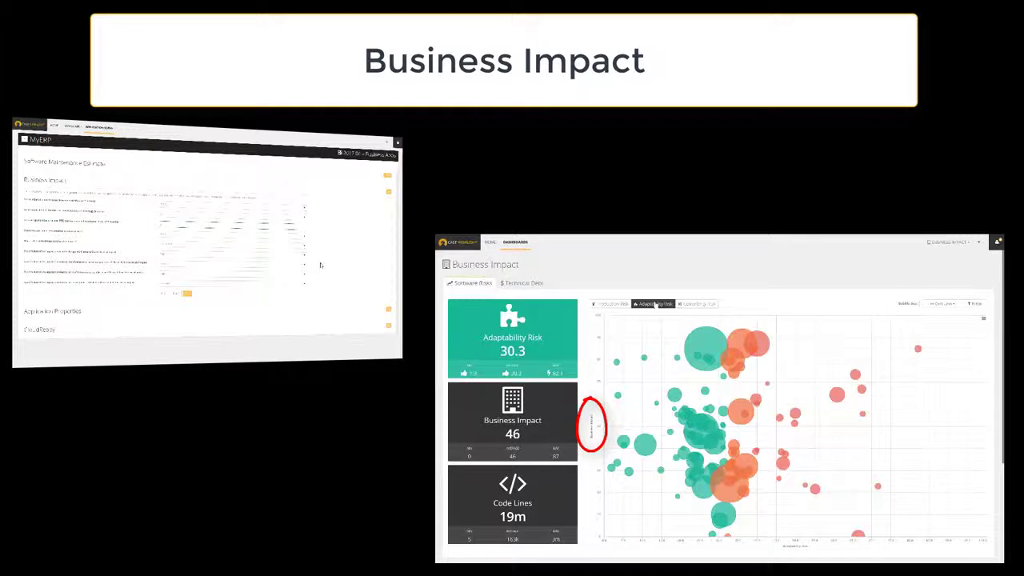
click(693, 304)
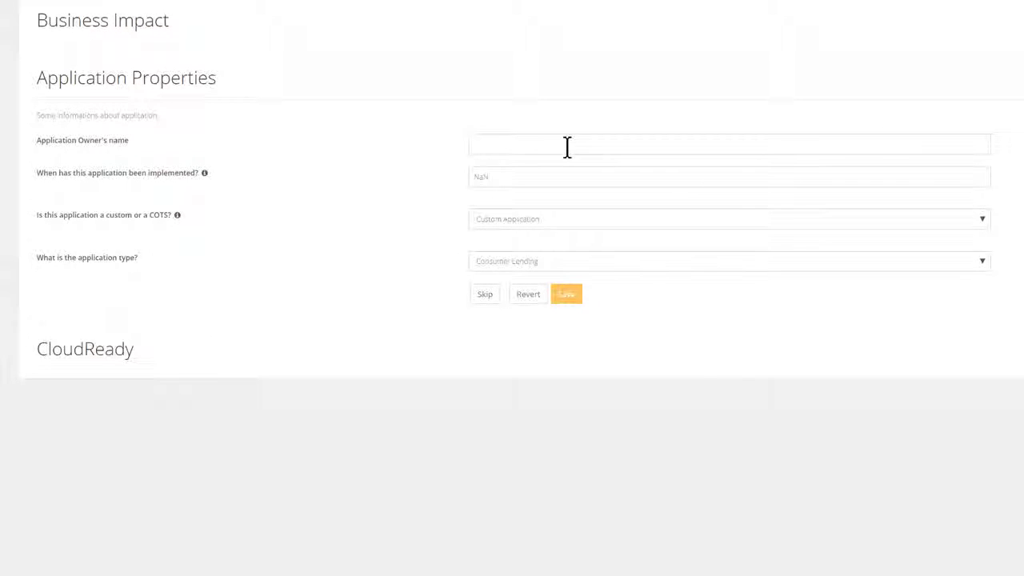
Step: In Application Properties, fill in the application owner's name and set the implementation year to 2015
click(567, 146)
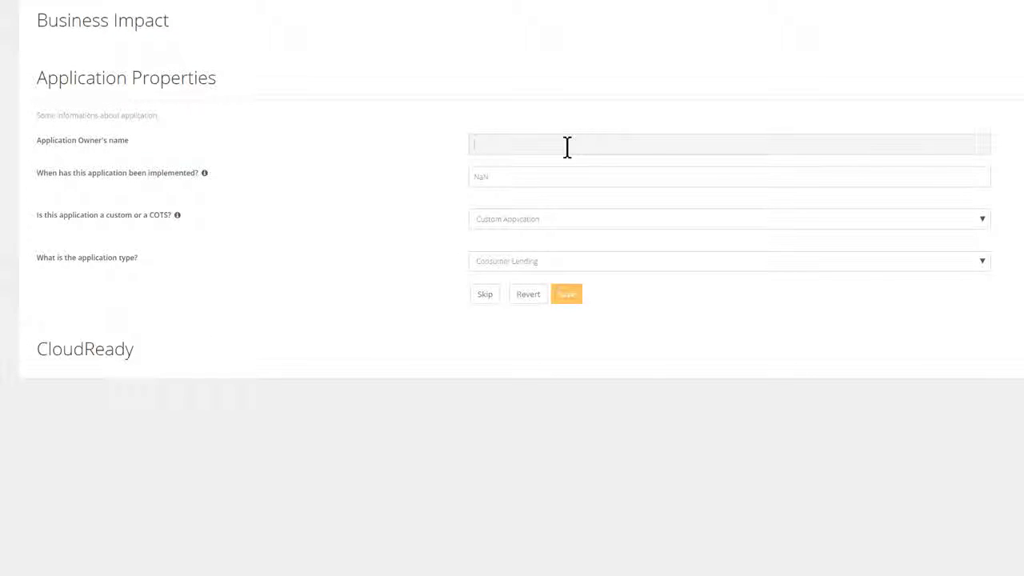
text(IAS)
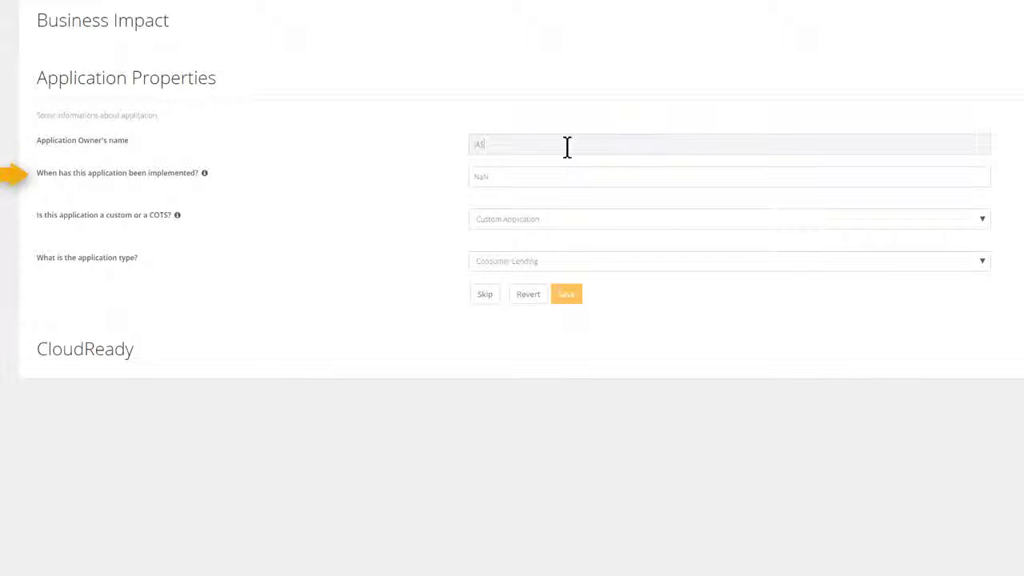
click(549, 174)
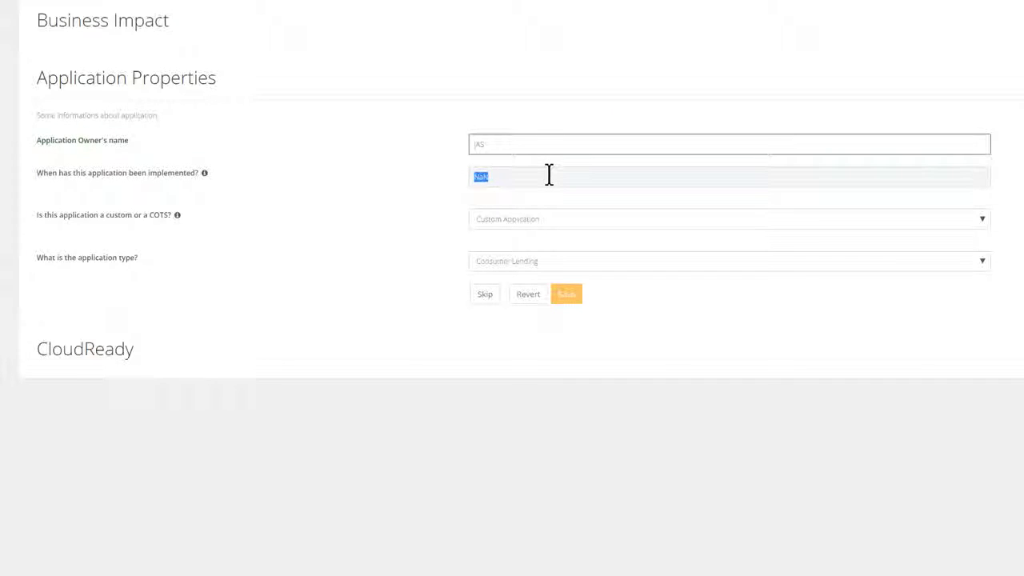
text(2016)
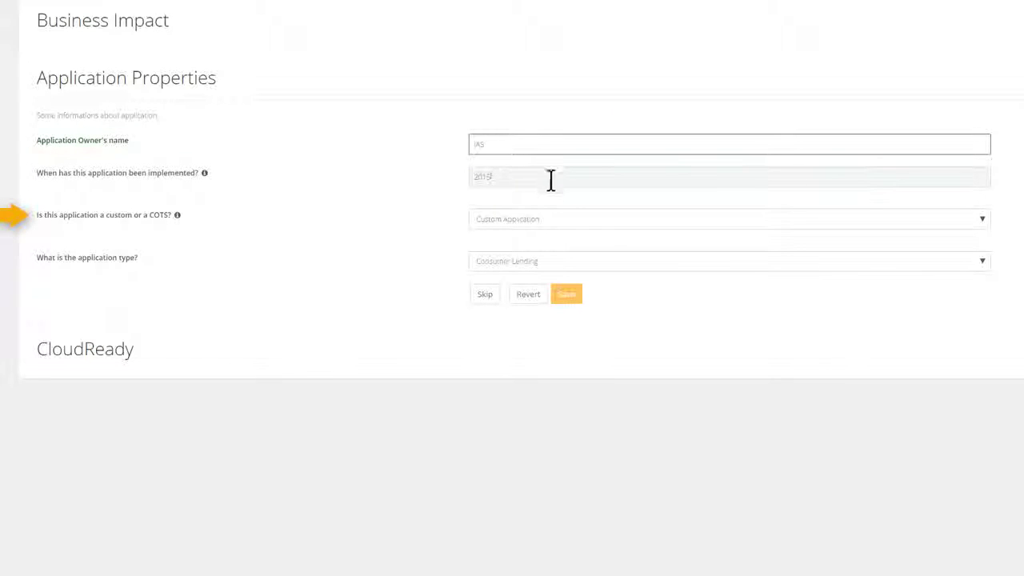
Step: Classify the application as a Custom Application and set its application type to ERP
click(549, 220)
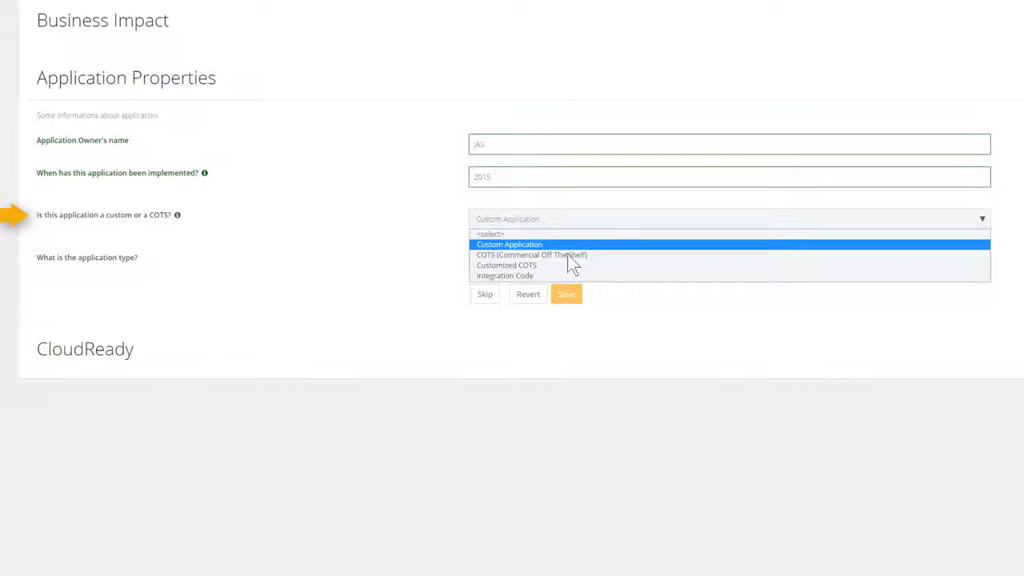
click(634, 245)
click(614, 267)
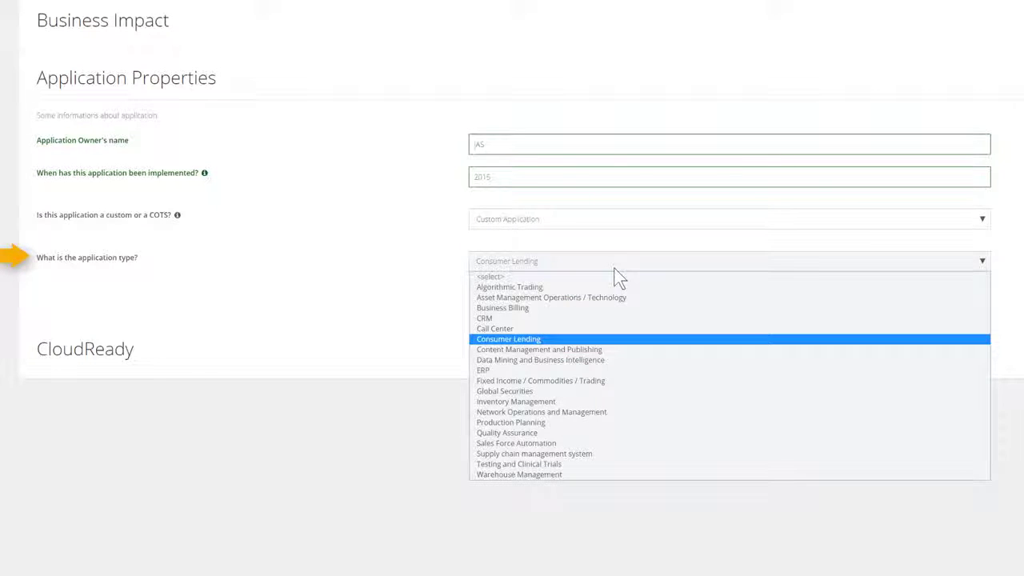
click(634, 371)
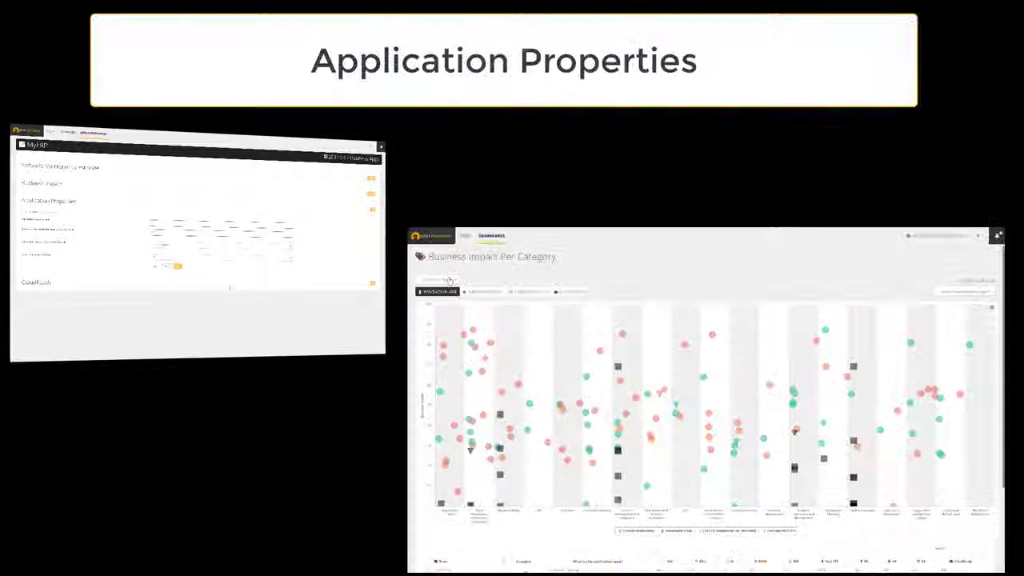
Step: Open the category selection of the Business Impact Per Category dashboard
click(449, 280)
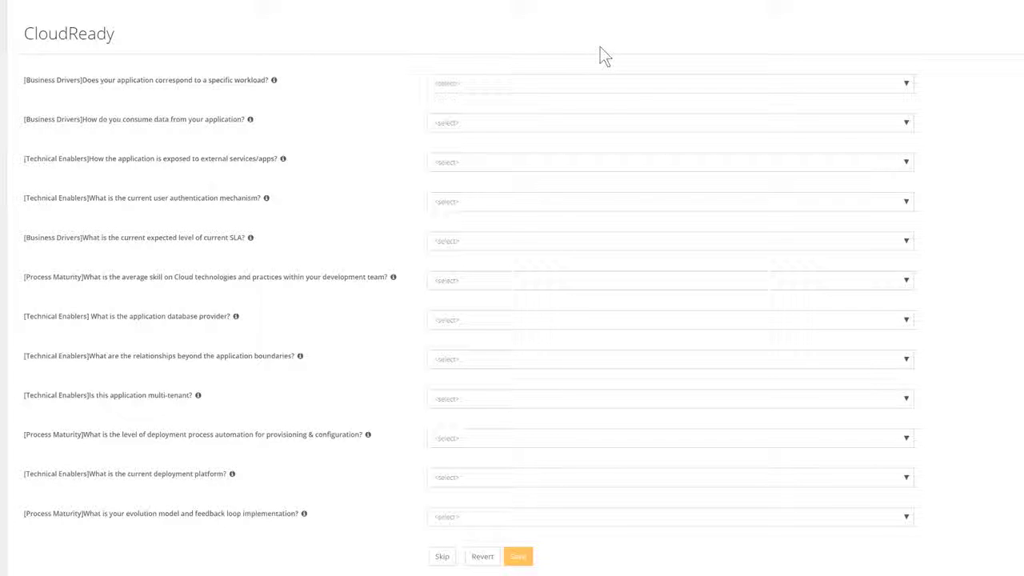
Step: In CloudReady, set the specific workload to MicroServices & Containers and the data consumption to Data Analytics
click(618, 83)
click(618, 136)
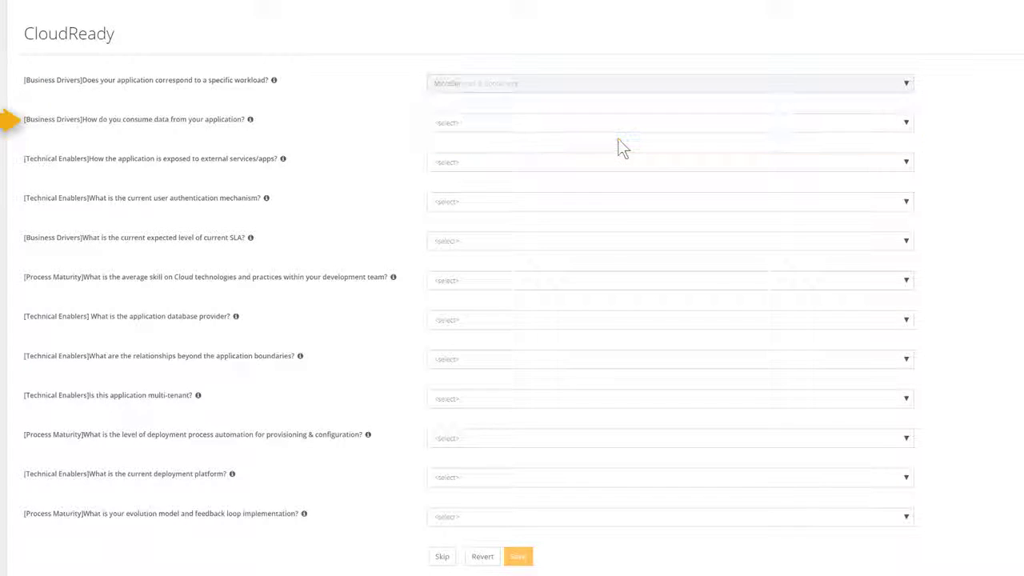
click(620, 123)
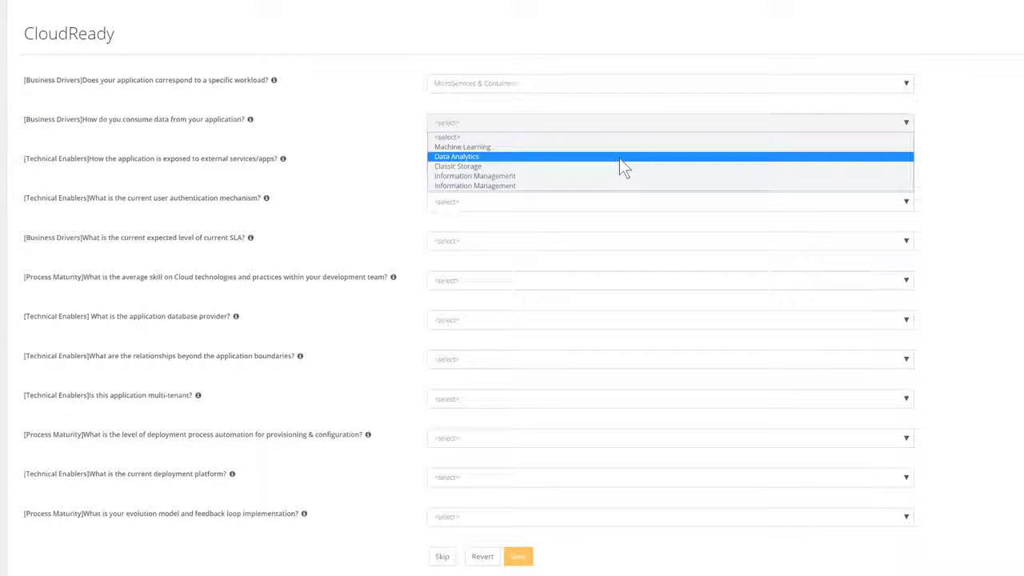
click(618, 157)
Step: Set the exposure to external services to API exposed on other network protocol and user authentication to Single Sign On
click(619, 164)
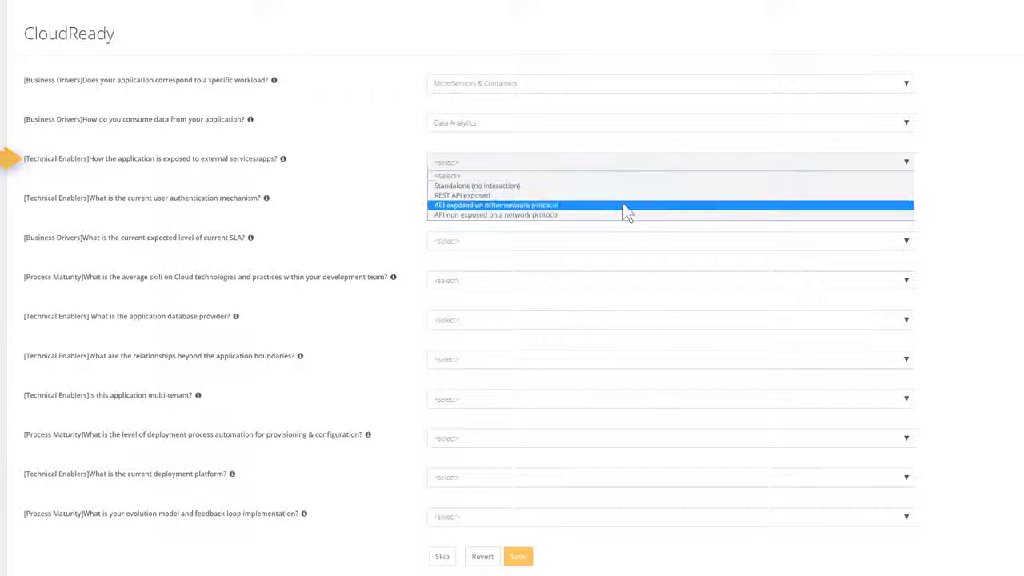
click(623, 206)
click(627, 209)
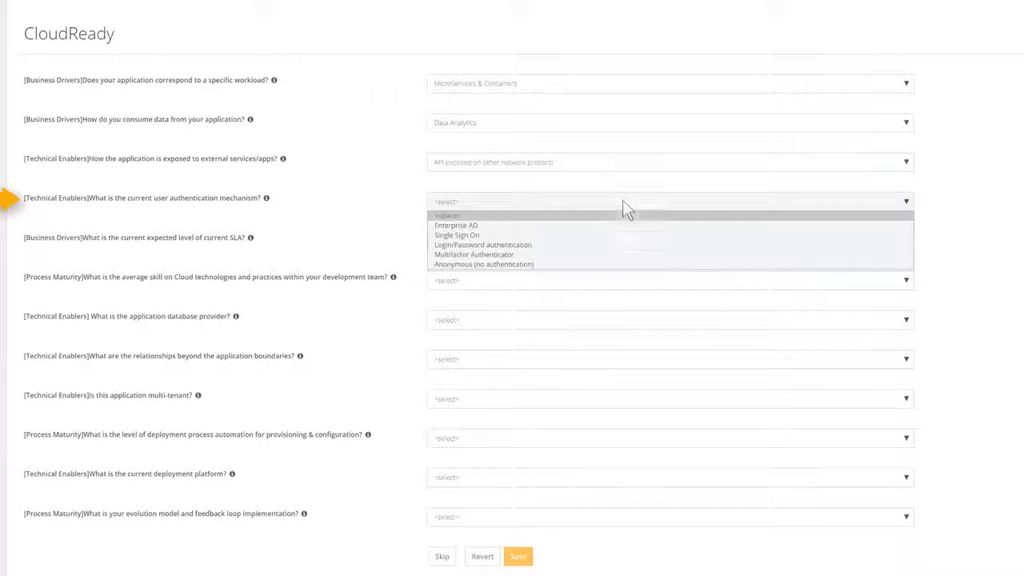
click(630, 248)
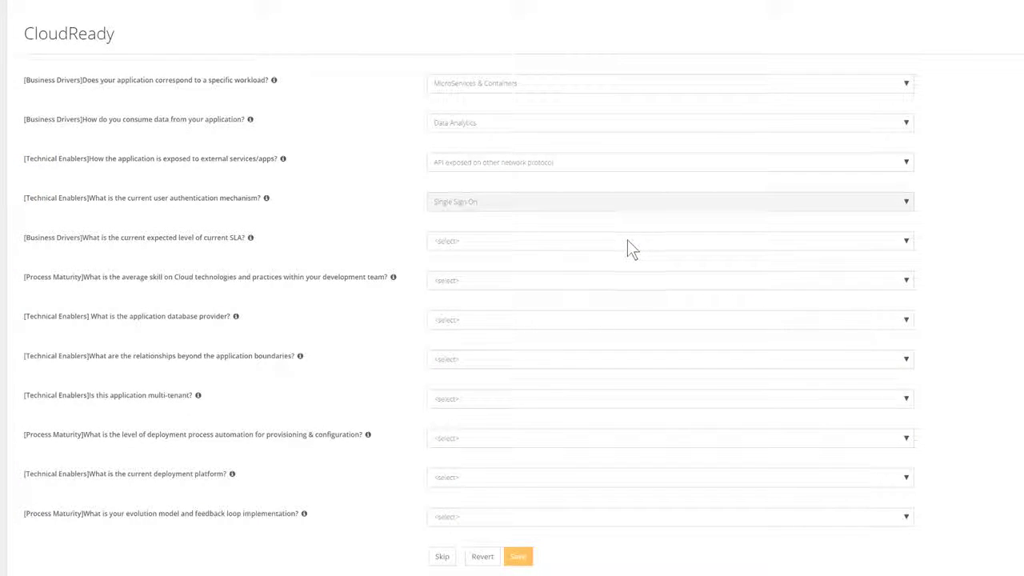
Step: Set the expected SLA level to SLA with maintenance timeframe and the development team's cloud skill to Basic knowledge
click(626, 240)
click(689, 277)
click(689, 282)
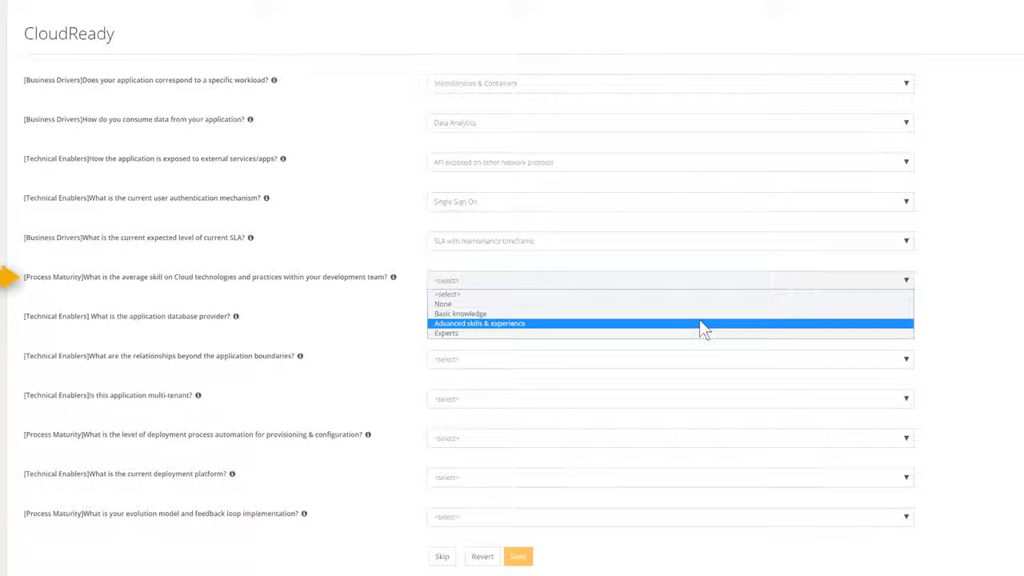
click(699, 315)
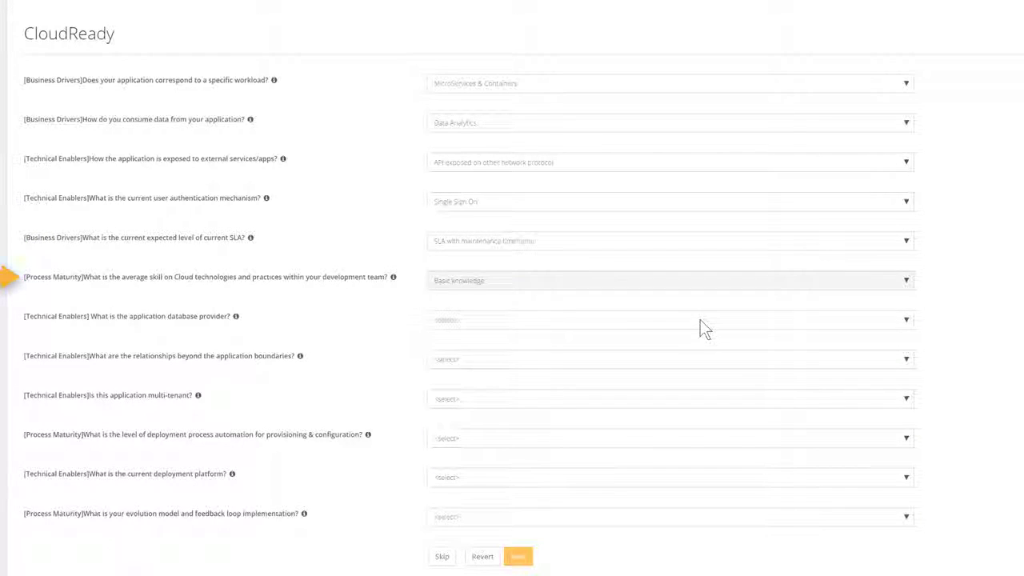
Step: Set the database provider to Proprietary but deployable in the Cloud (IaaS) and the outside relationships to Internal services exposed through an API
click(699, 320)
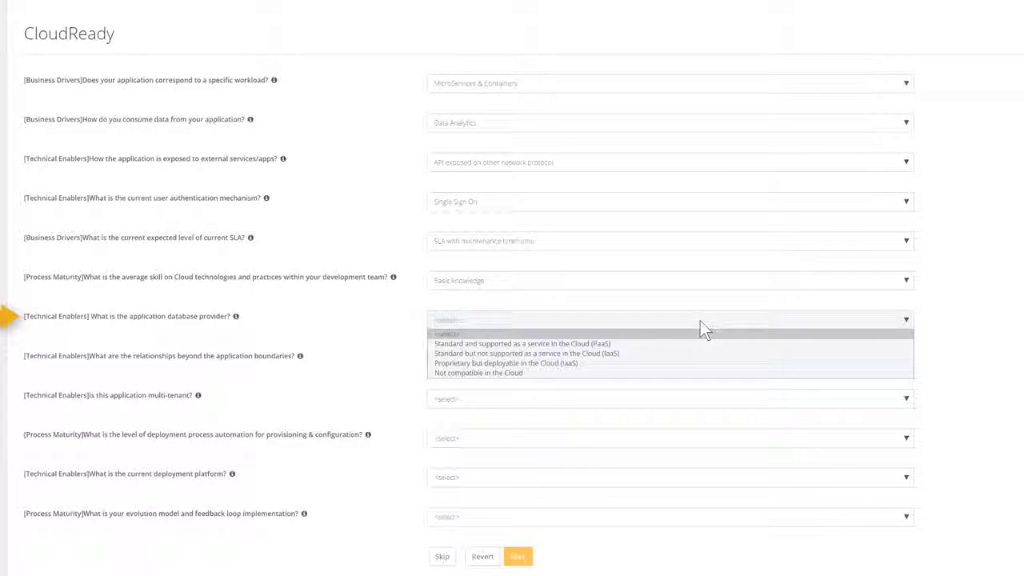
click(700, 362)
click(701, 361)
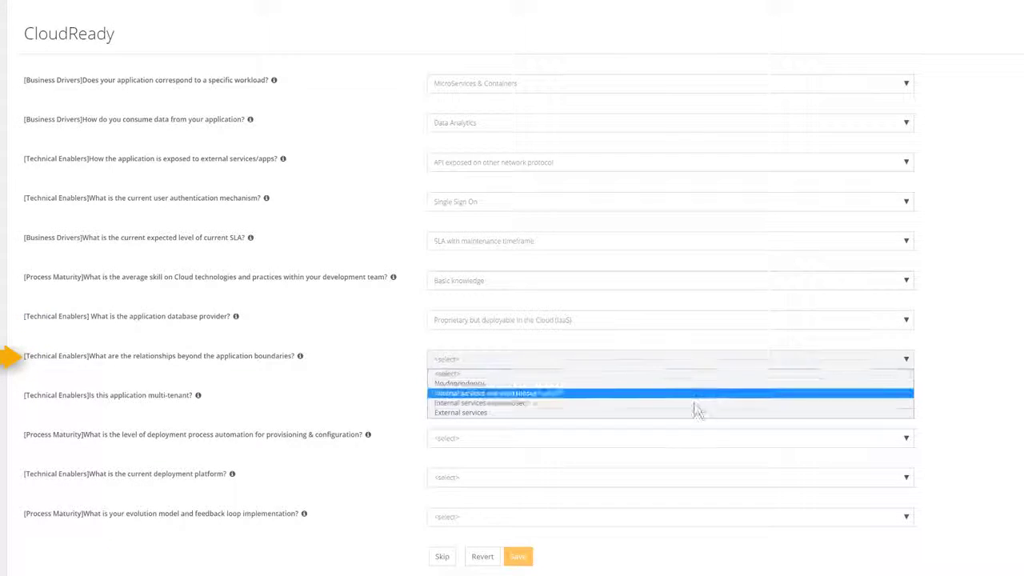
click(693, 395)
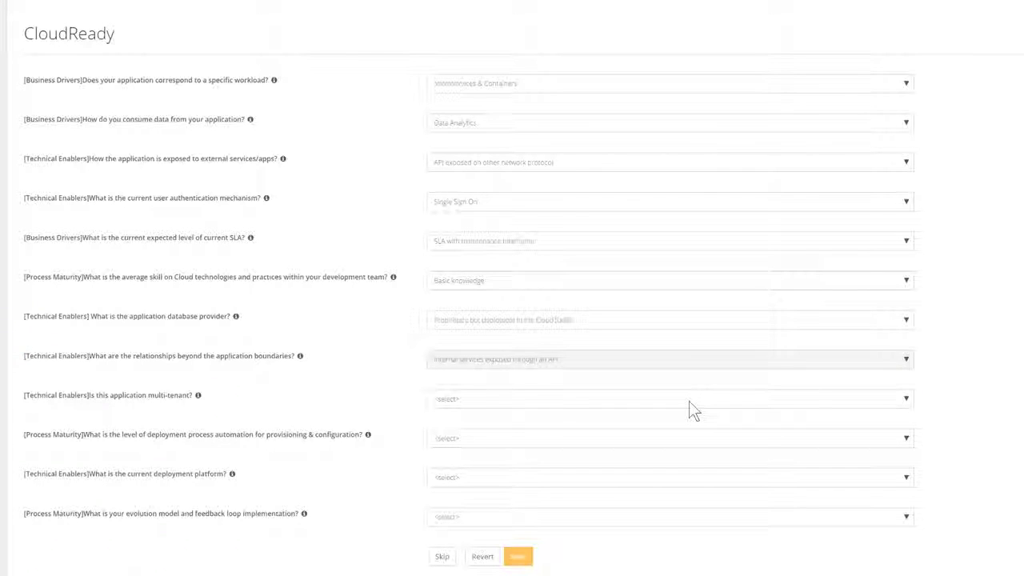
Step: Answer multi-tenancy with a multi-tenant front with a dedicated schema (with common database), and set deployment process automation to Semi-automated
click(690, 403)
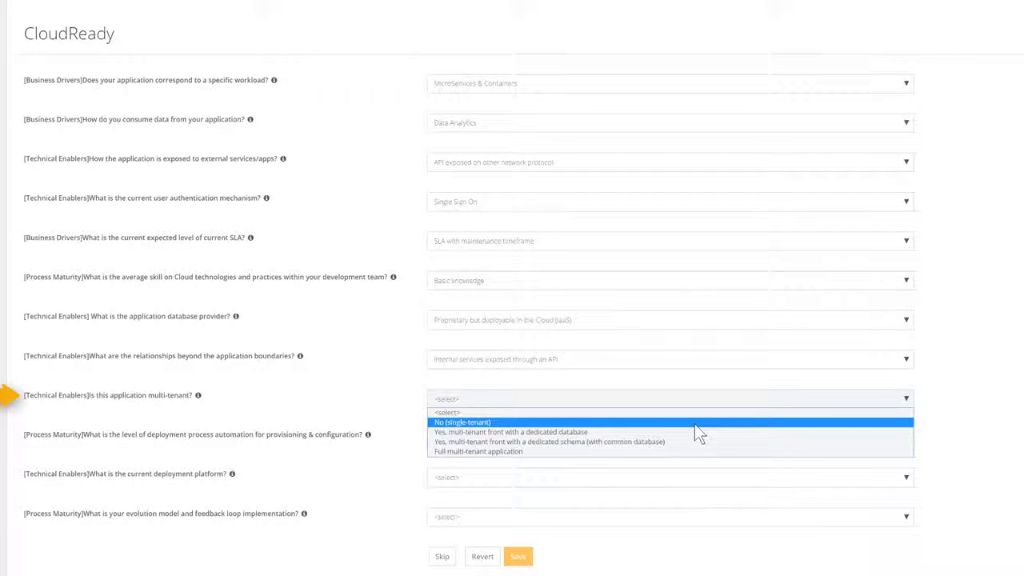
click(695, 444)
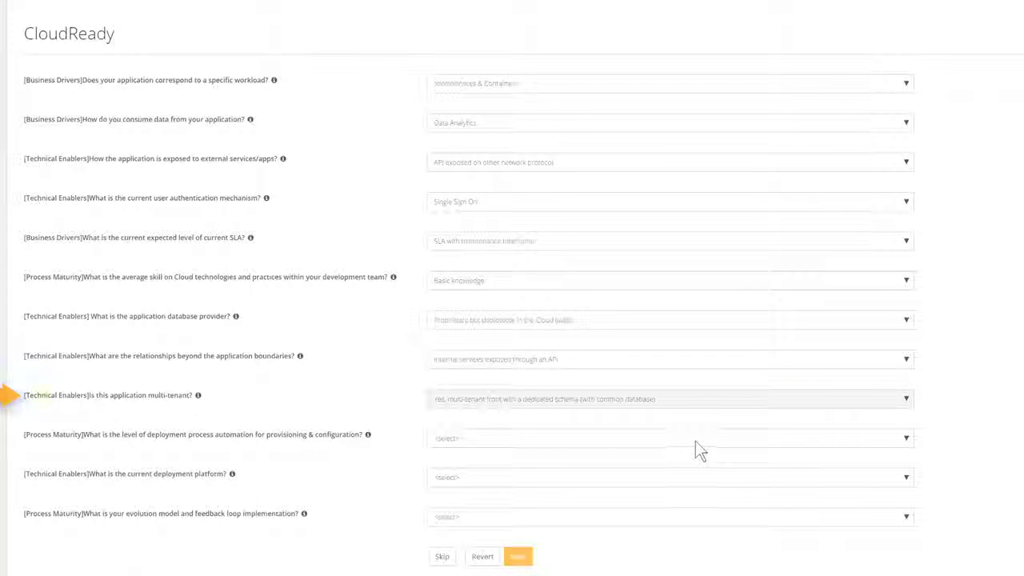
click(695, 438)
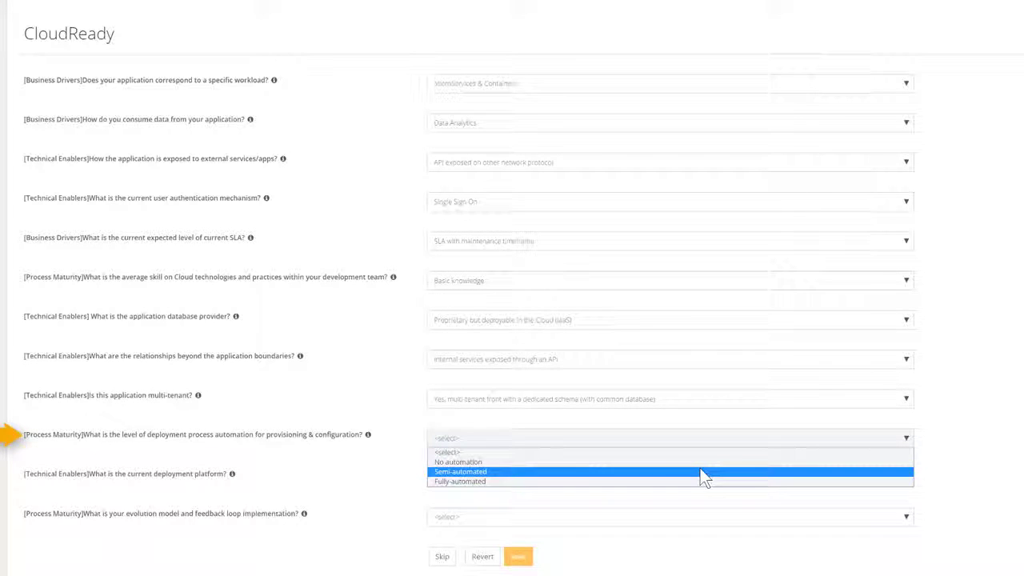
click(700, 472)
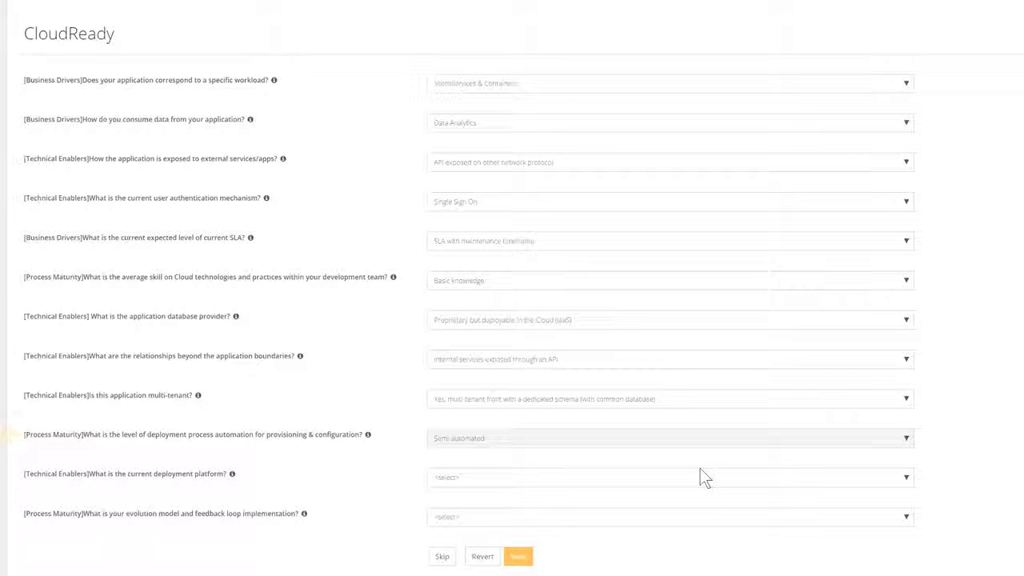
Step: Set the current deployment platform to Web application and the evolution model and feedback loop to Dev/Test Loop
click(701, 477)
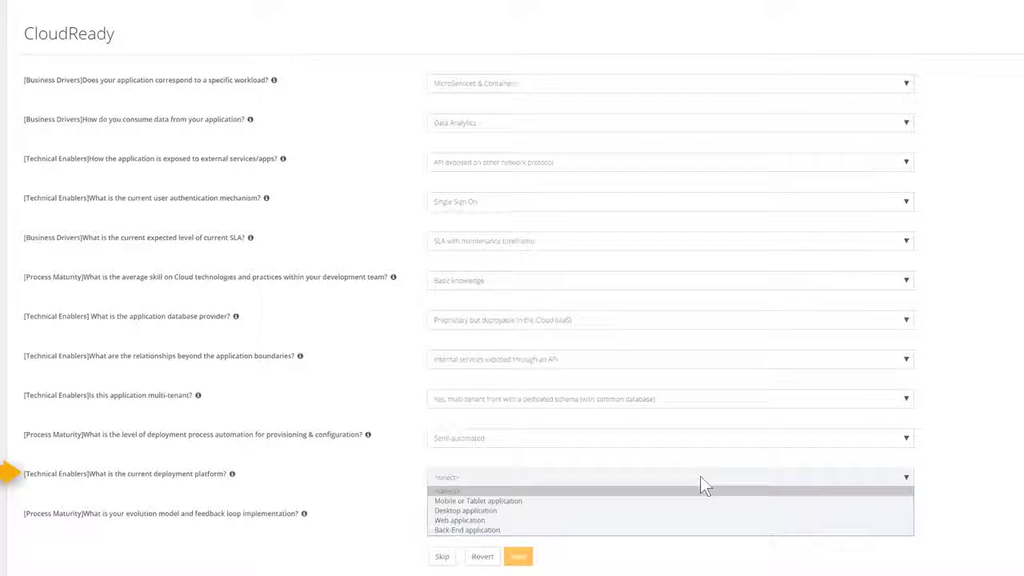
click(702, 521)
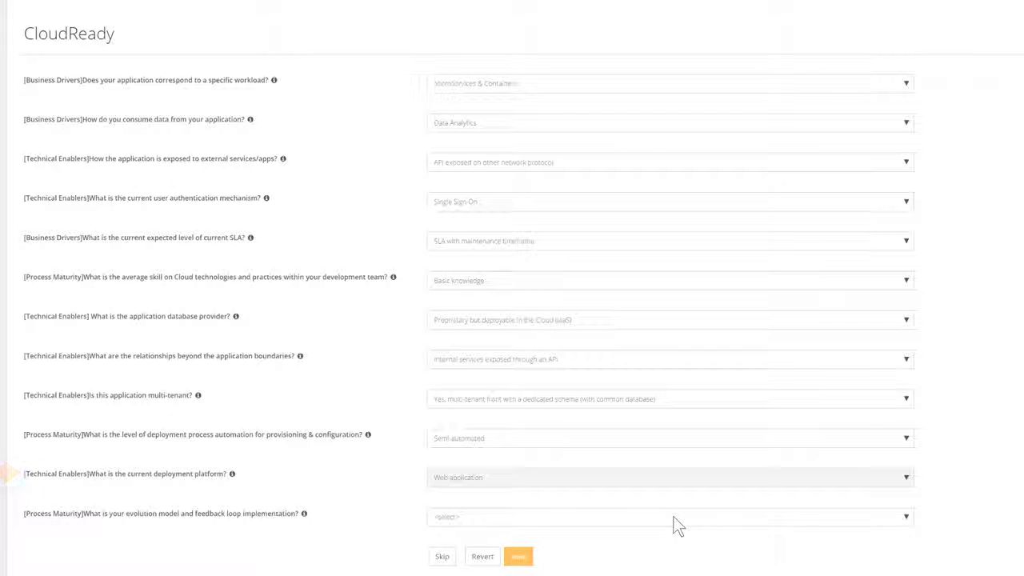
click(673, 518)
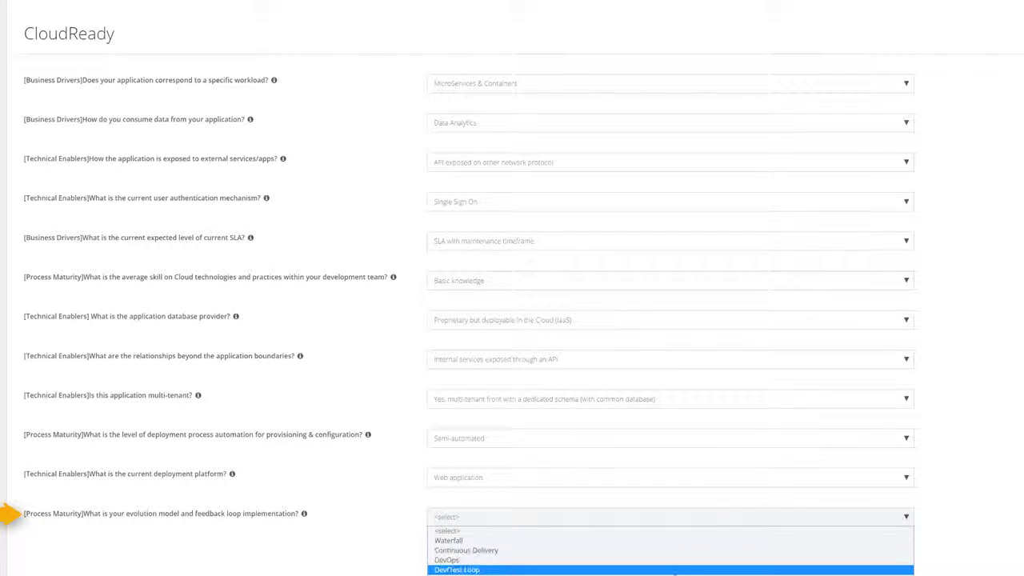
click(681, 575)
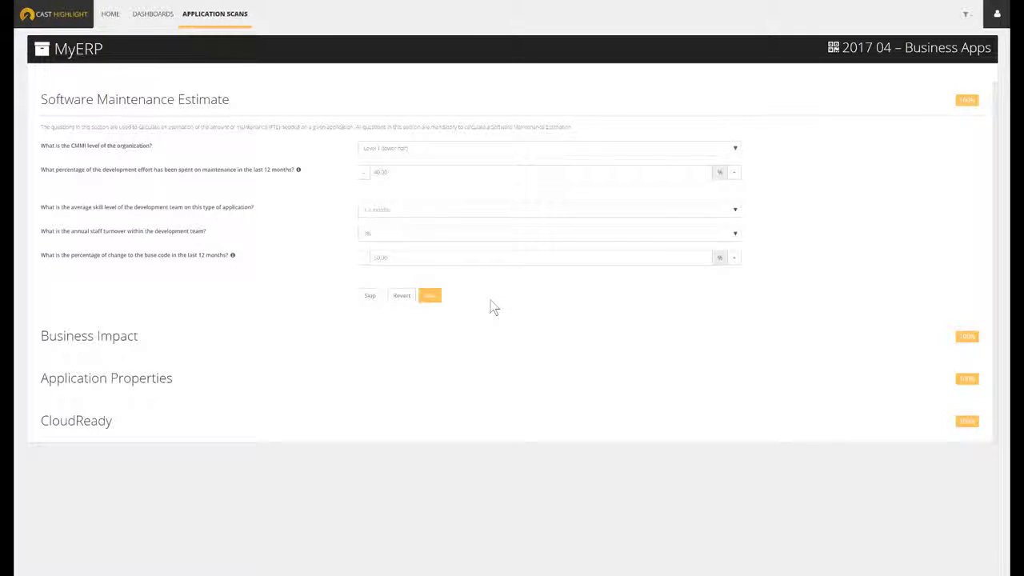
Step: Save the Software Maintenance Estimate and Business Impact answers, and show the help for the custom or COTS question
click(432, 298)
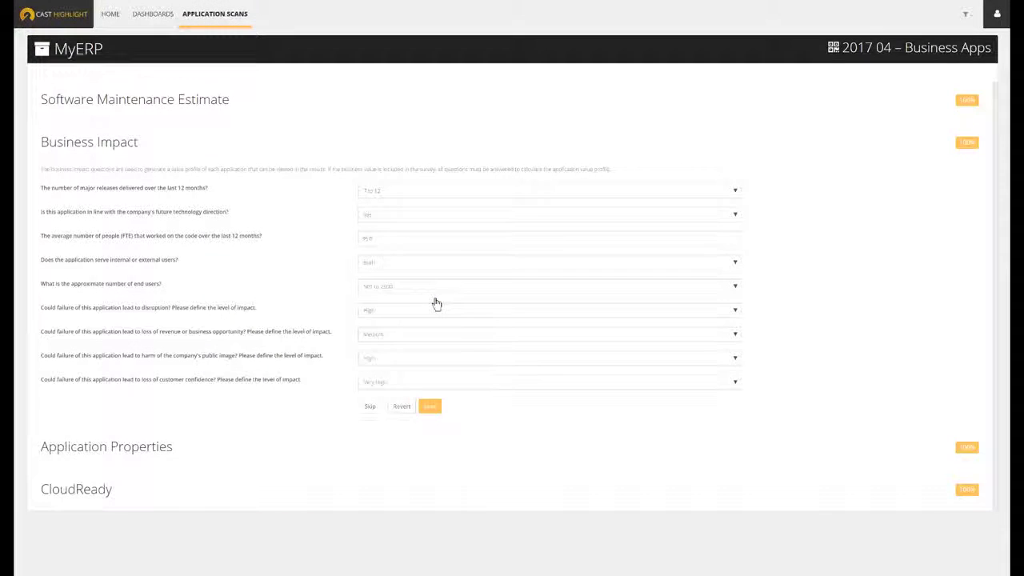
click(428, 405)
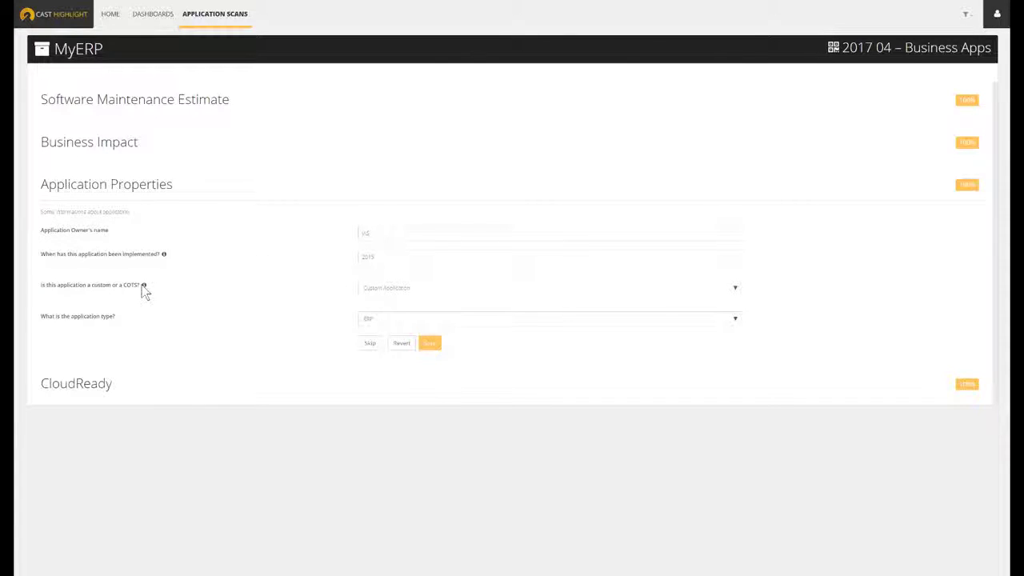
mouse_move(144, 286)
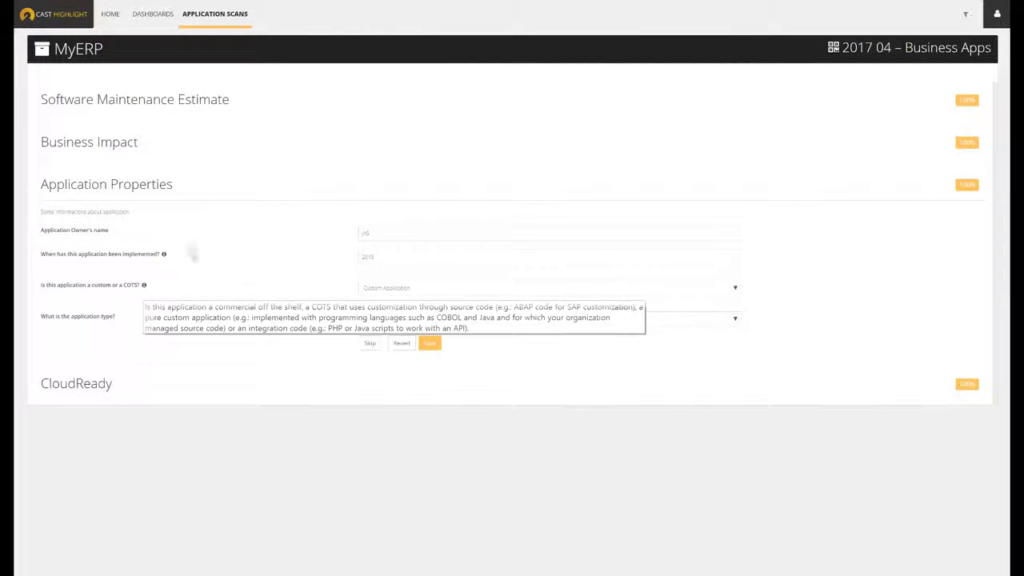
Step: Return to the Application Scans list and look at the results upload dialog for MyERP
click(232, 23)
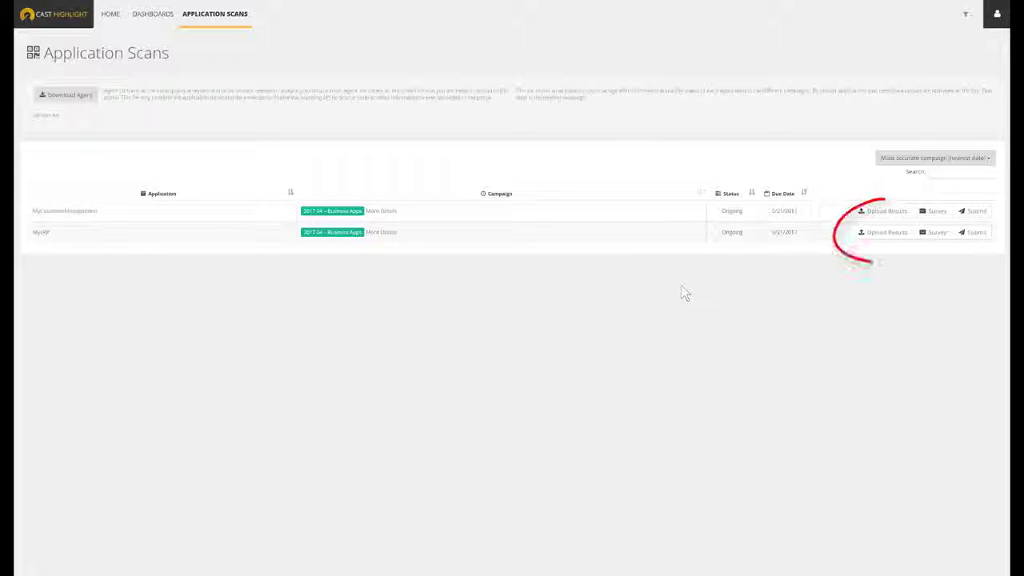
click(873, 240)
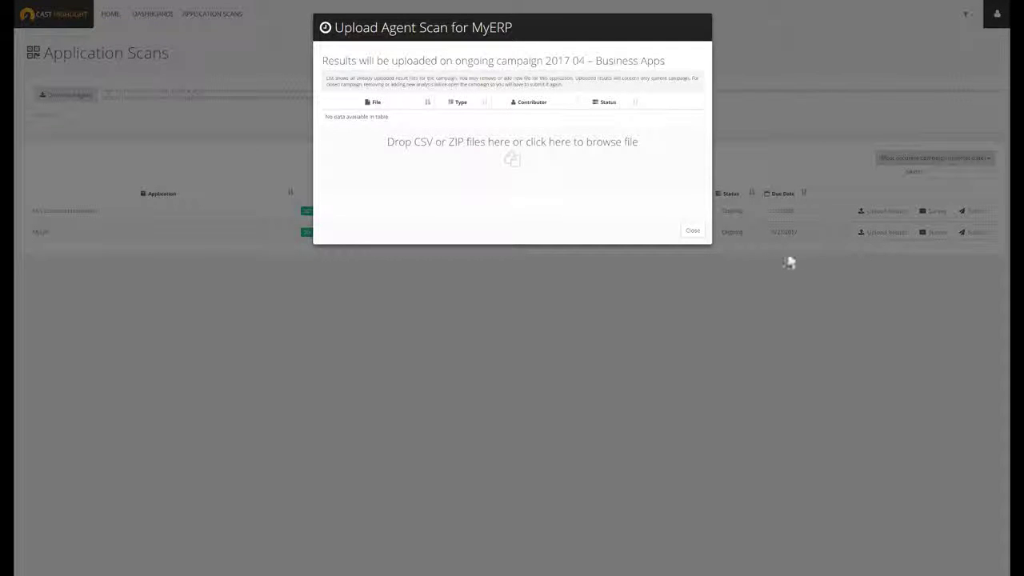
click(693, 230)
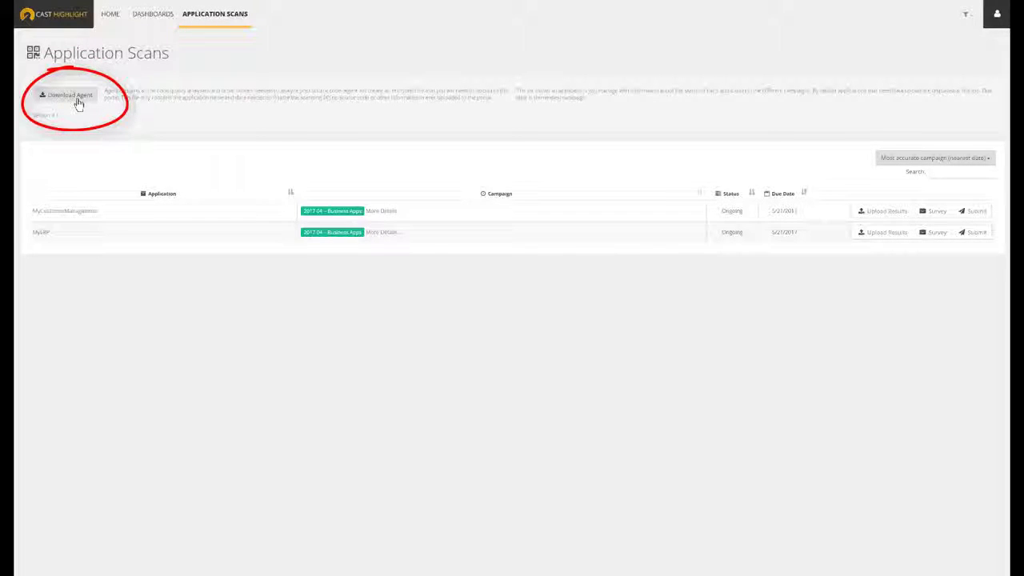
Step: Download the CAST Highlight Agent, start its setup and accept the license agreement to continue the installation
click(79, 104)
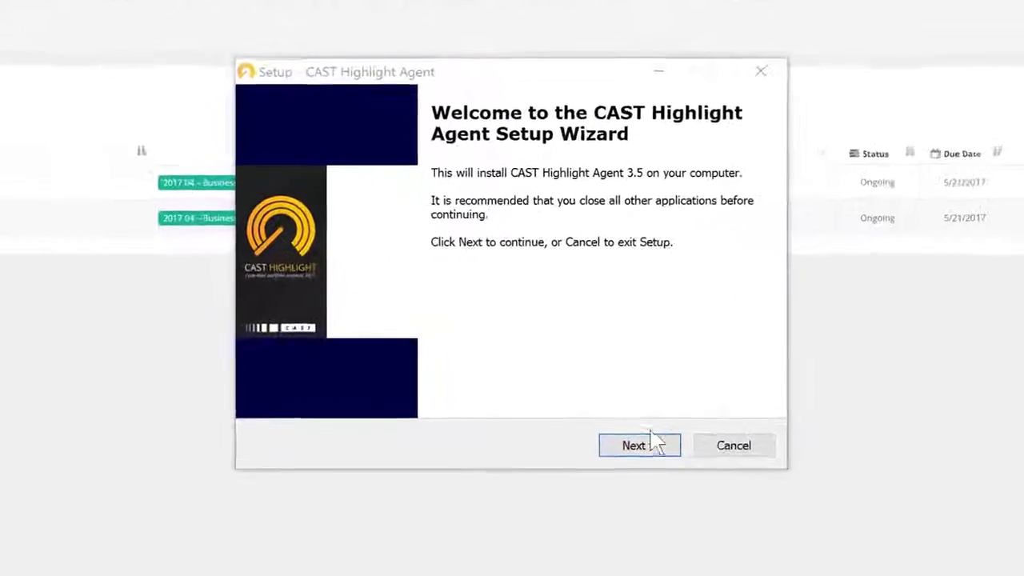
click(650, 443)
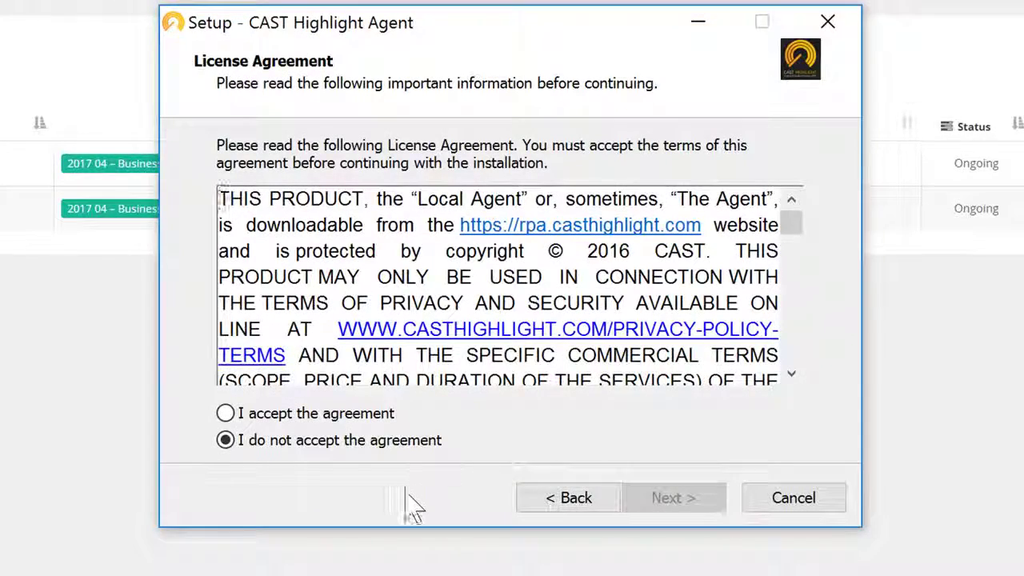
drag(795, 224, 800, 377)
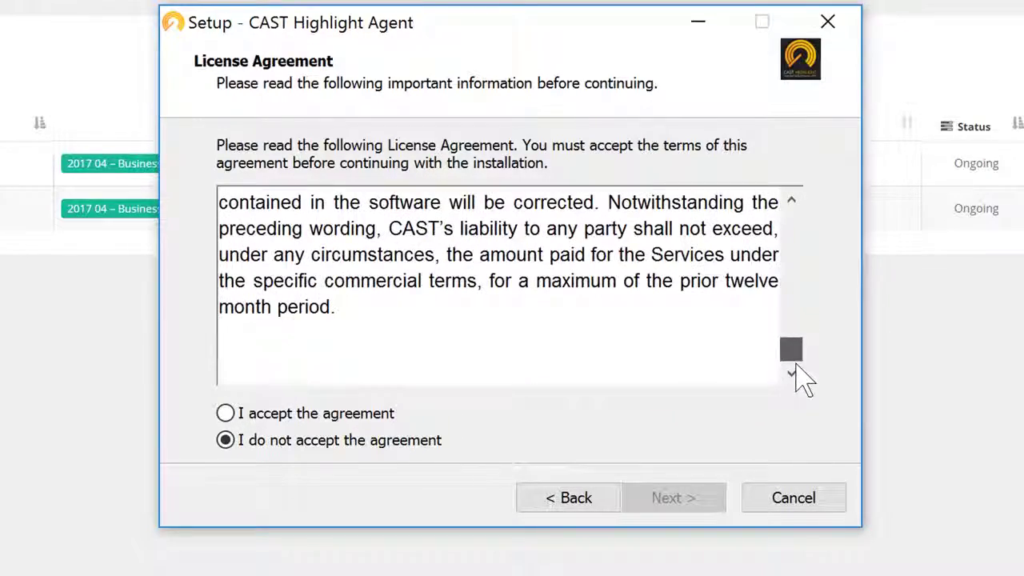
click(387, 413)
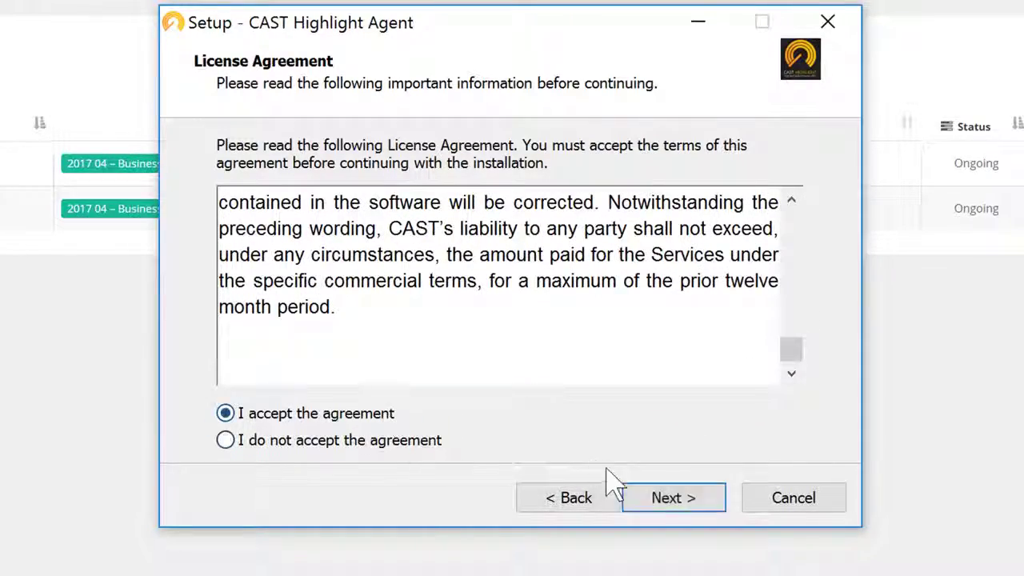
click(676, 506)
click(674, 500)
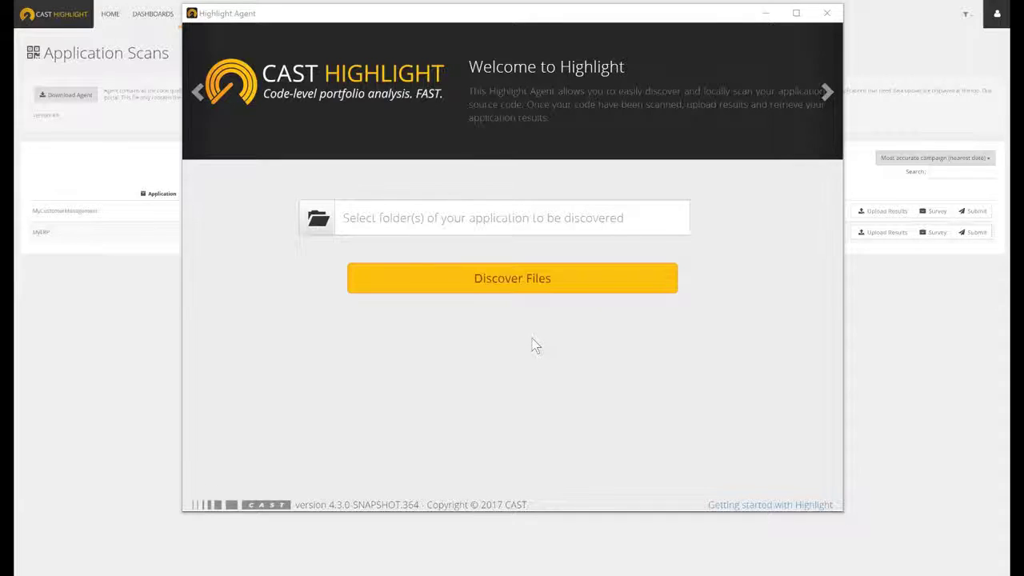
Step: In the Highlight Agent, add the Clojure_CODE source folder to the application folders for discovery
click(469, 223)
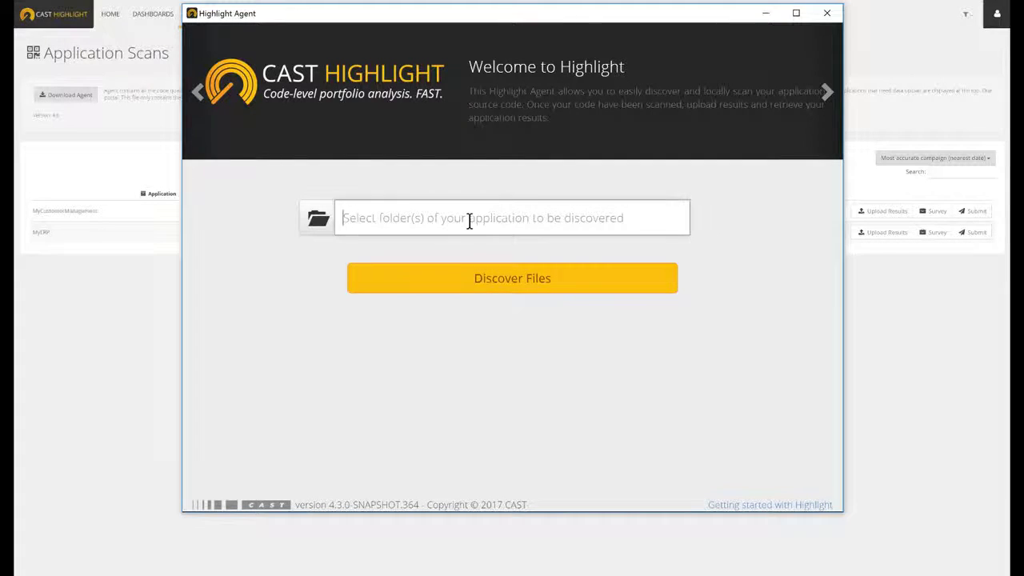
key(ctrl+v)
click(705, 219)
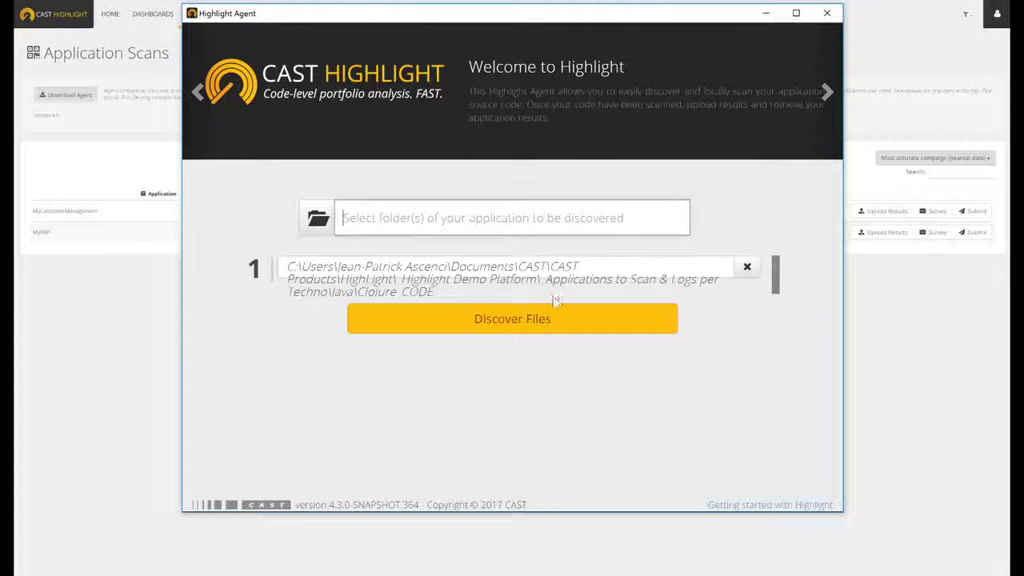
Step: Discover the source files in the Clojure_CODE folder and expand its test subfolder to review the detected technologies
click(554, 324)
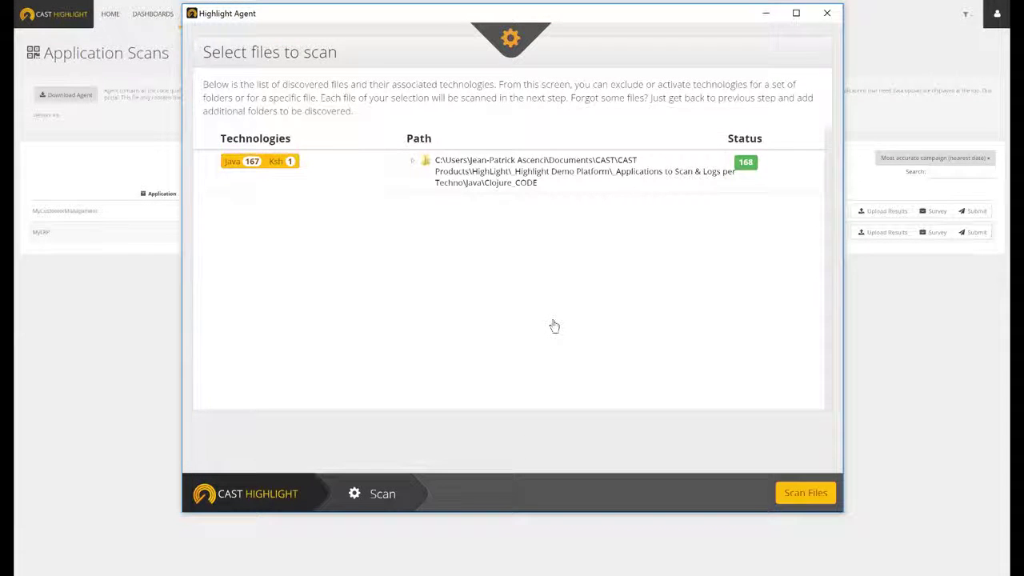
click(412, 163)
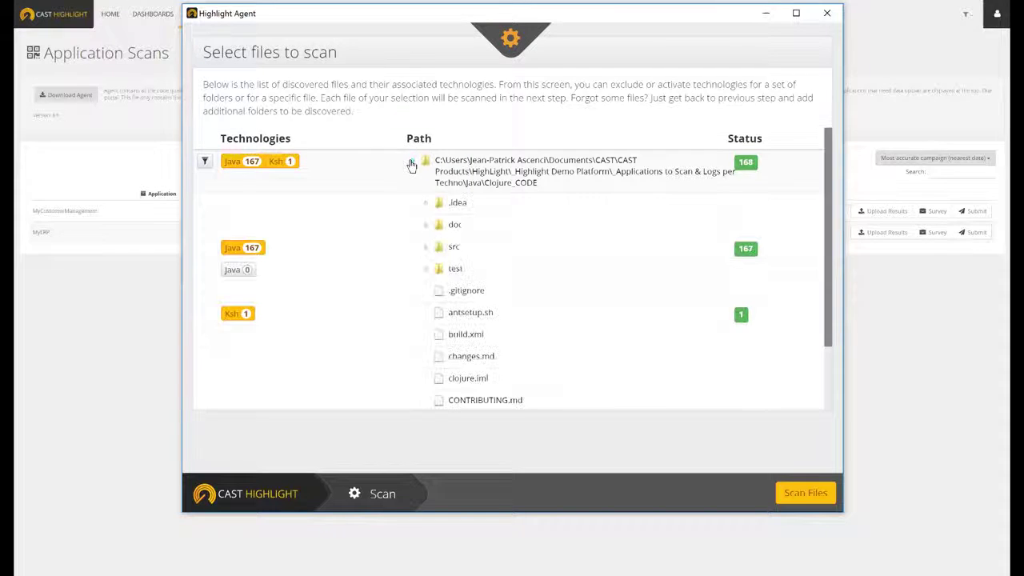
click(425, 269)
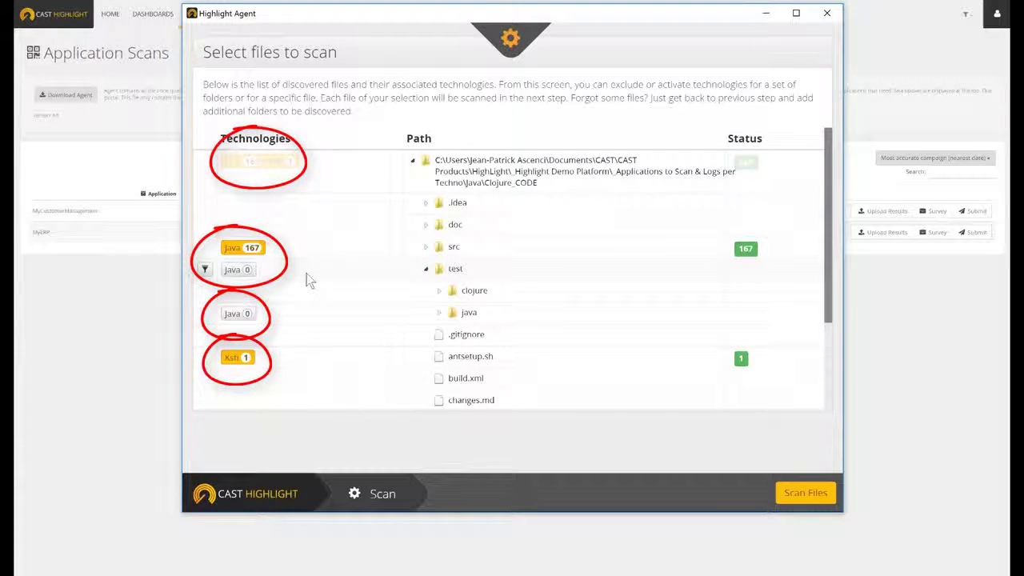
scroll(316, 269, down, 1)
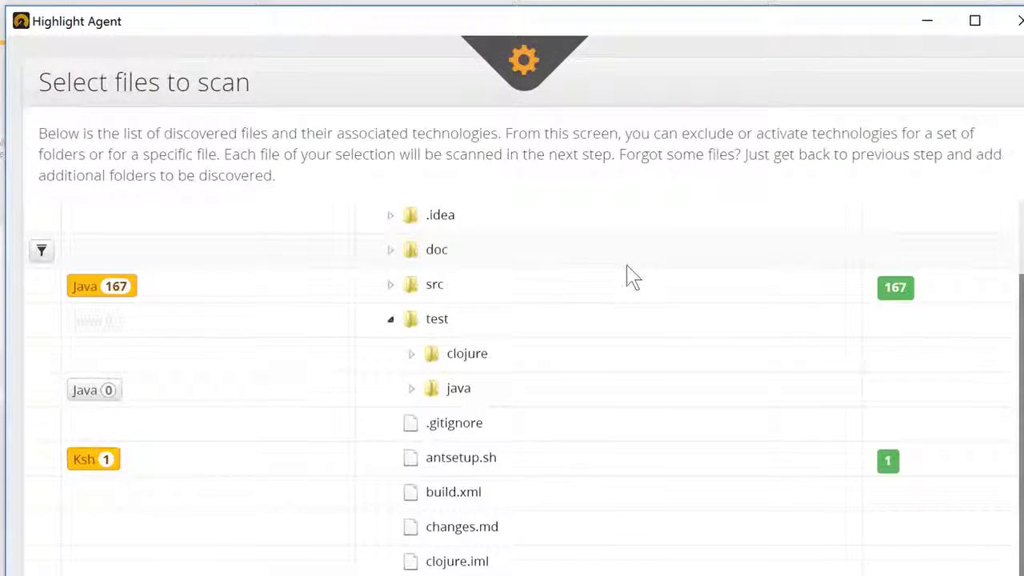
Step: Try including the test folder's Java files in the scan, exclude them again, and check the folder's technology filter
click(109, 328)
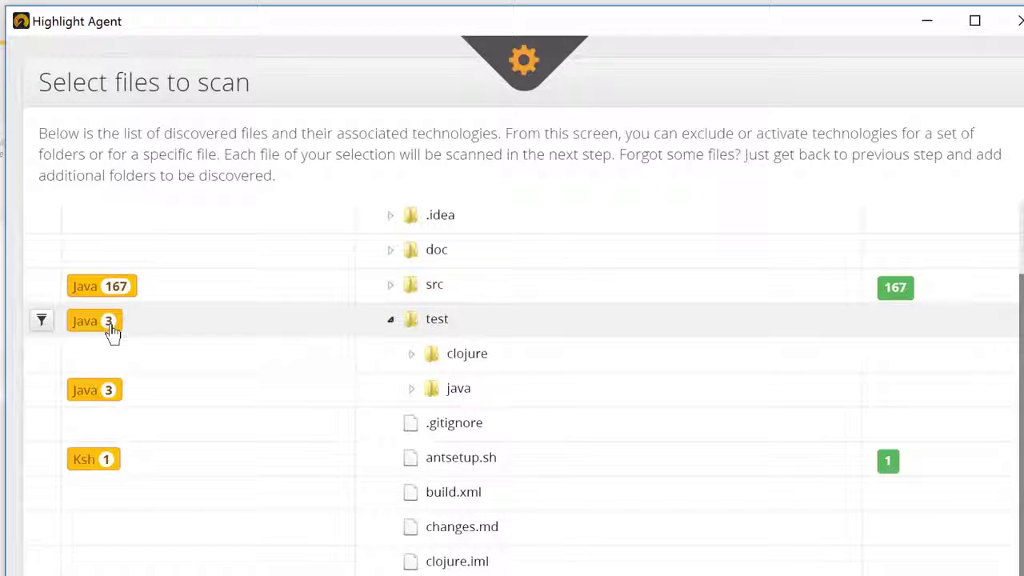
click(109, 328)
click(41, 322)
click(42, 323)
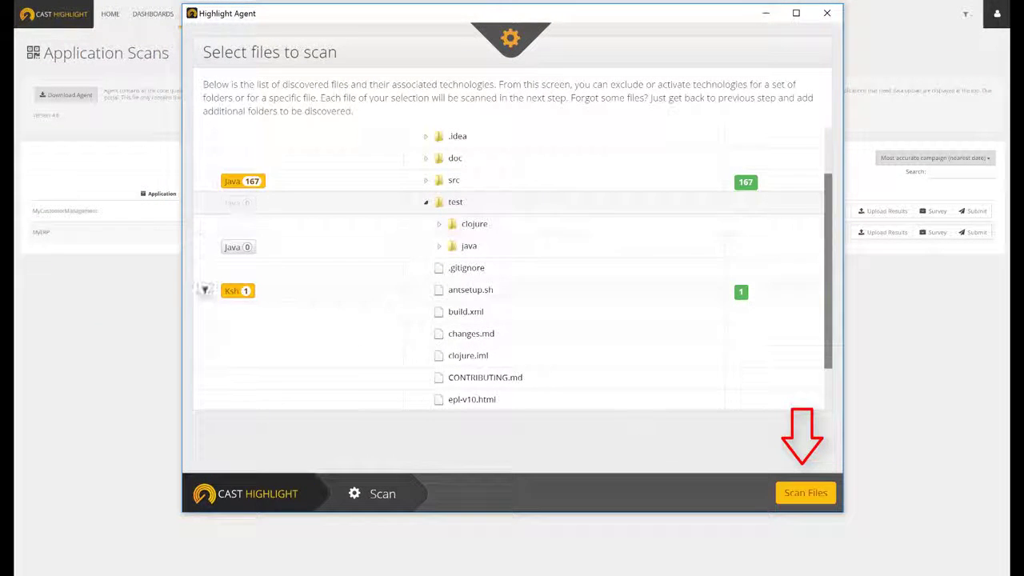
Step: Scan the selected Java and Ksh files and confirm the scan results
click(789, 496)
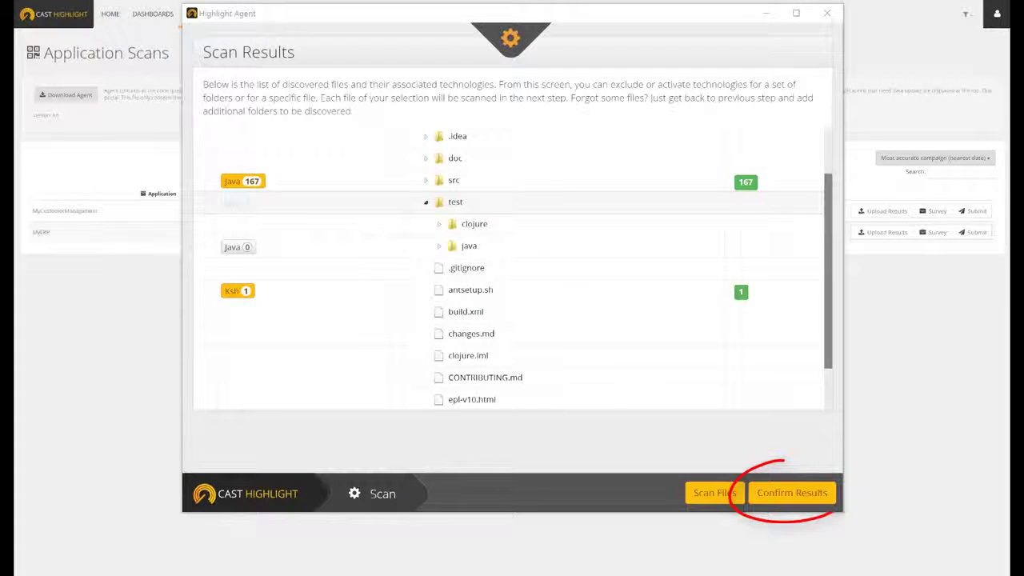
click(792, 493)
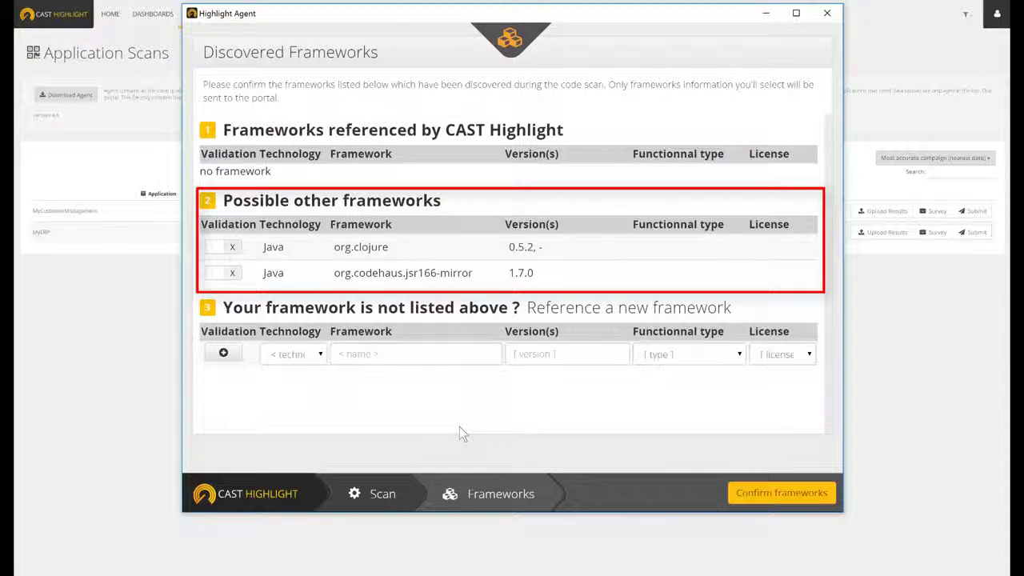
Step: Validate the org.clojure and org.codehaus.jsr166-mirror frameworks, look at the technology choices for a new framework, and confirm the frameworks
click(229, 248)
click(229, 273)
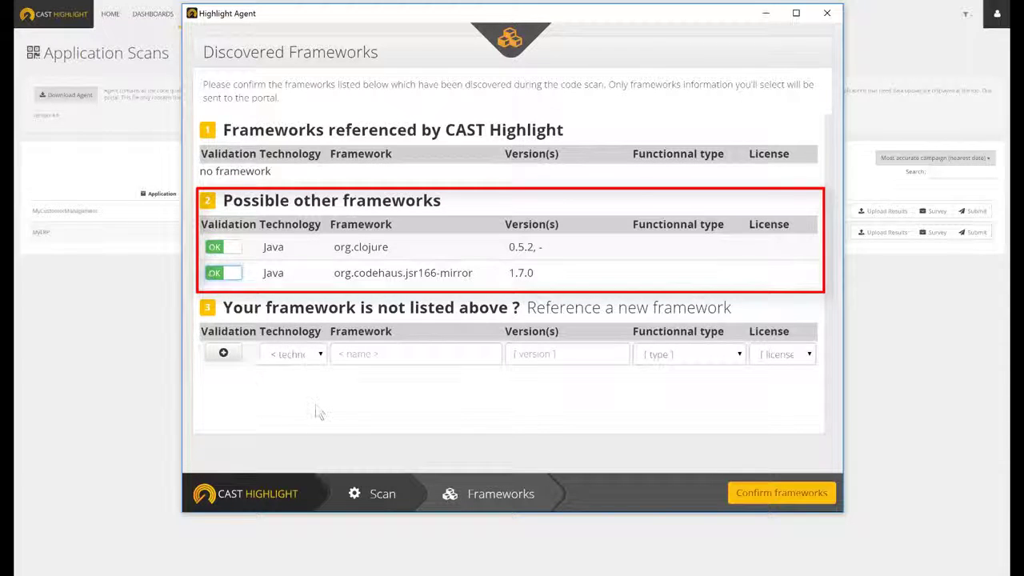
click(314, 358)
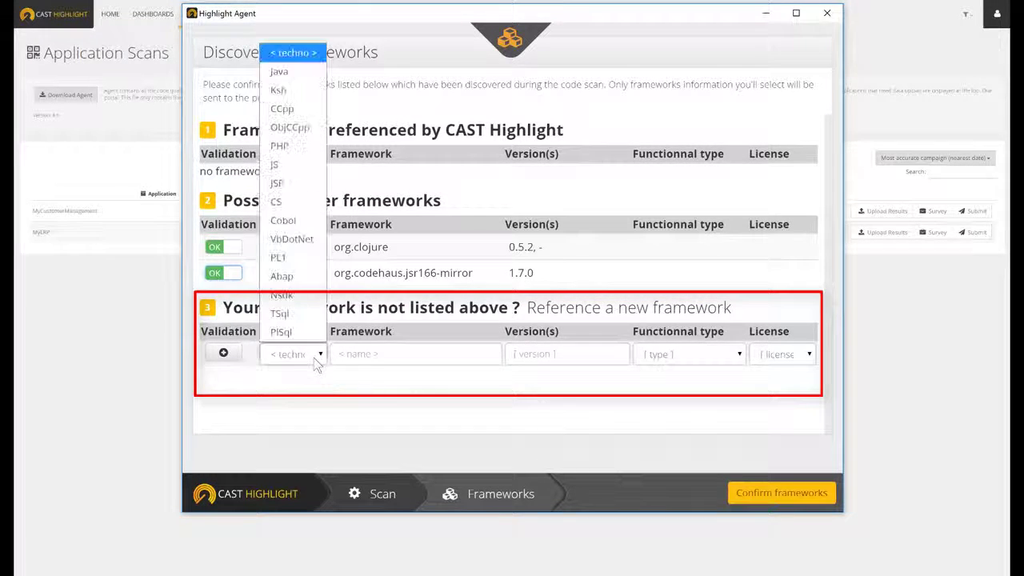
click(314, 357)
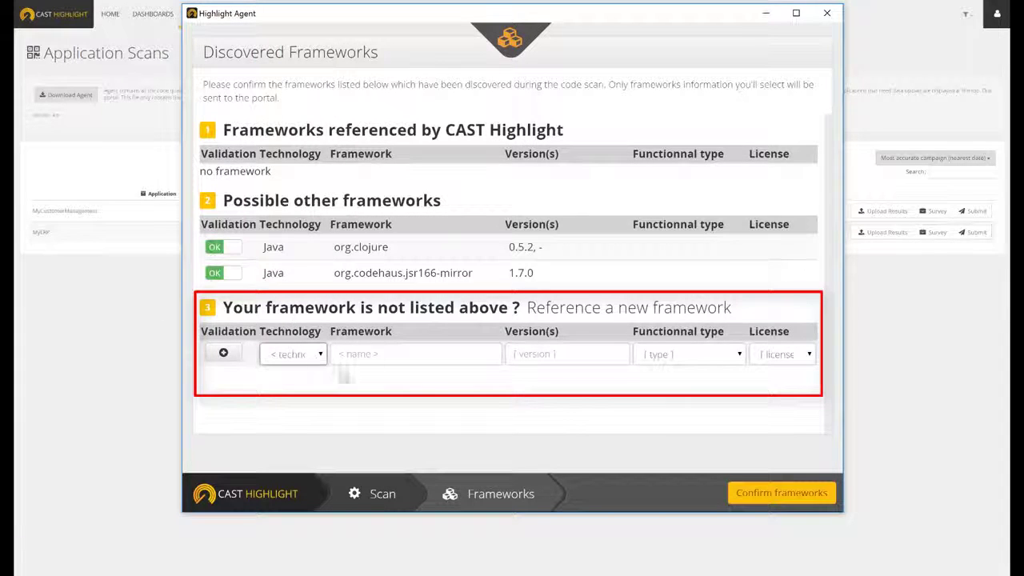
click(750, 492)
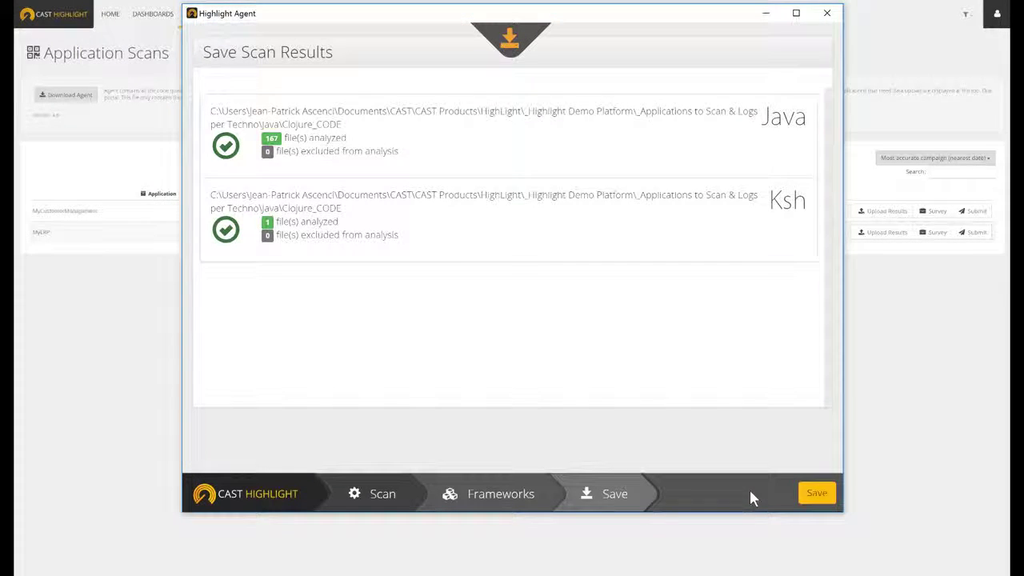
Step: Save the scan results to a folder on the computer and look through the exported Java results CSV in Excel
click(811, 496)
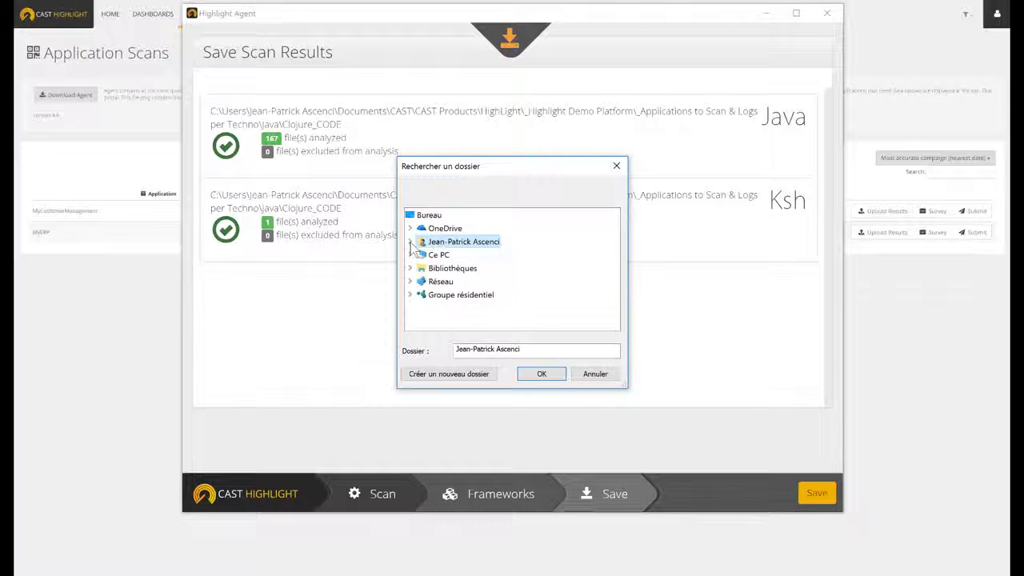
click(410, 242)
click(455, 230)
click(548, 373)
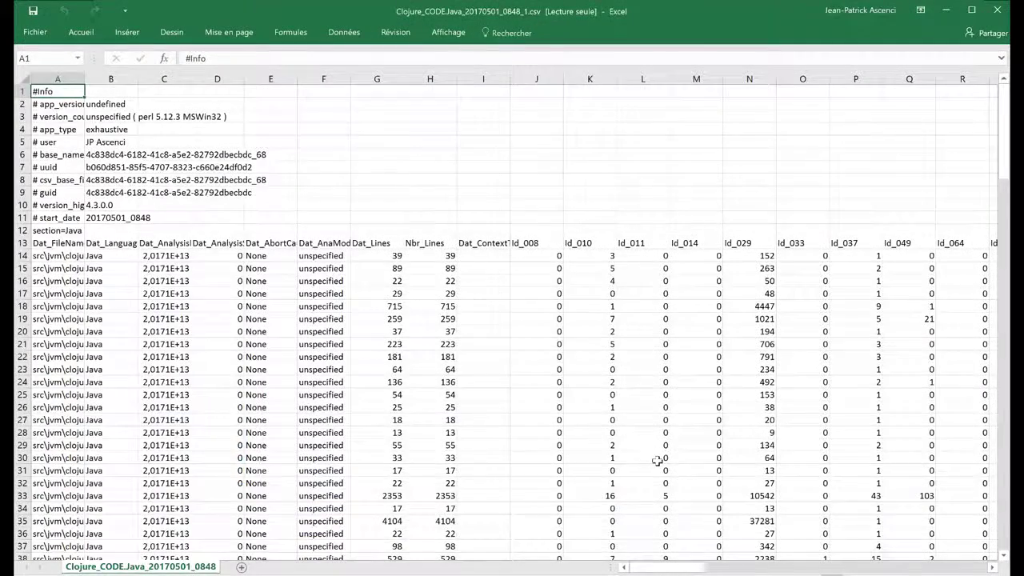
scroll(656, 461, down, 7)
scroll(655, 461, down, 3)
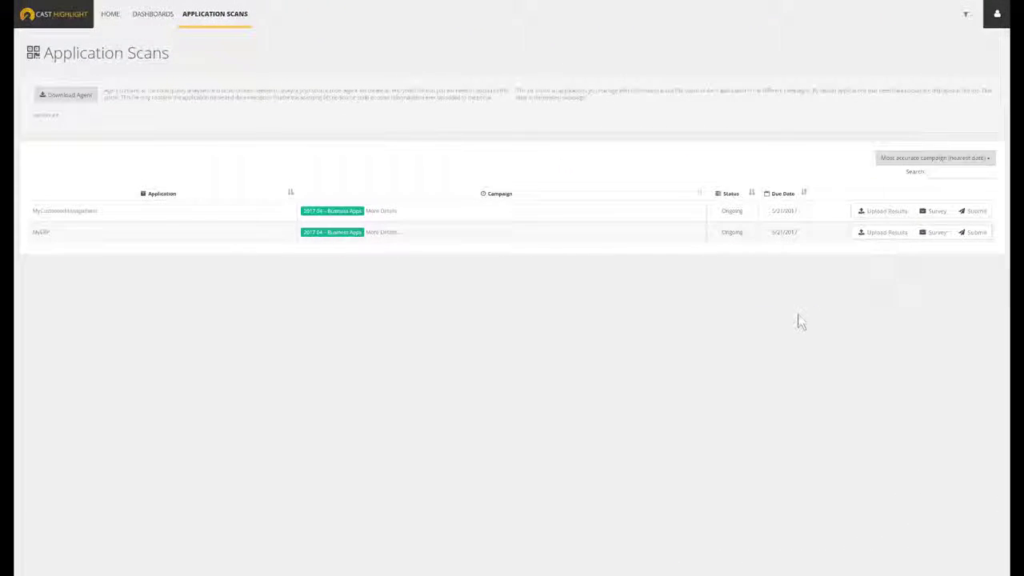
Step: In the CAST Highlight portal, upload the Clojure_CODE scan, CloudReady and framework CSV files for MyERP and submit the application
click(896, 240)
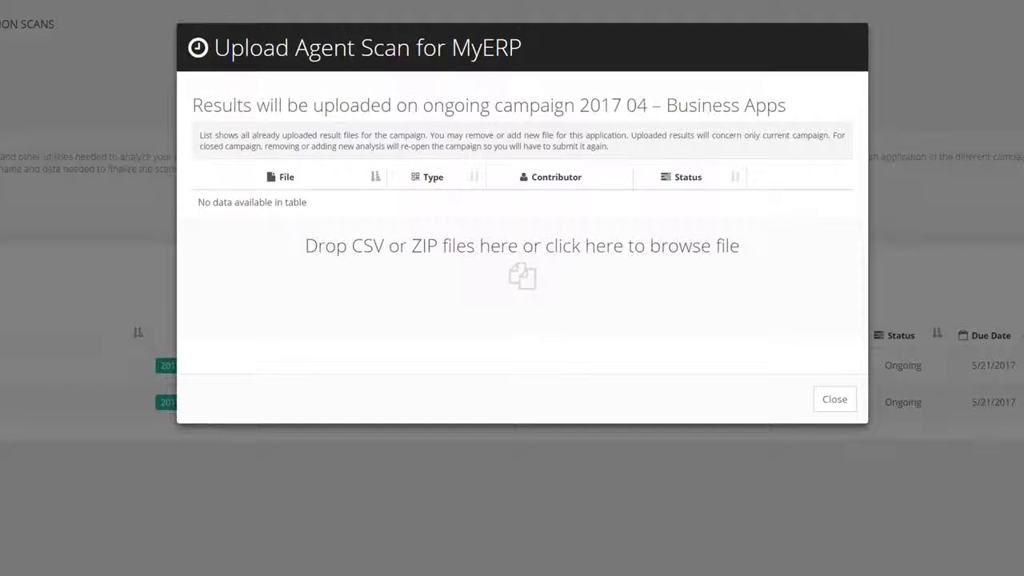
drag(975, 272, 565, 251)
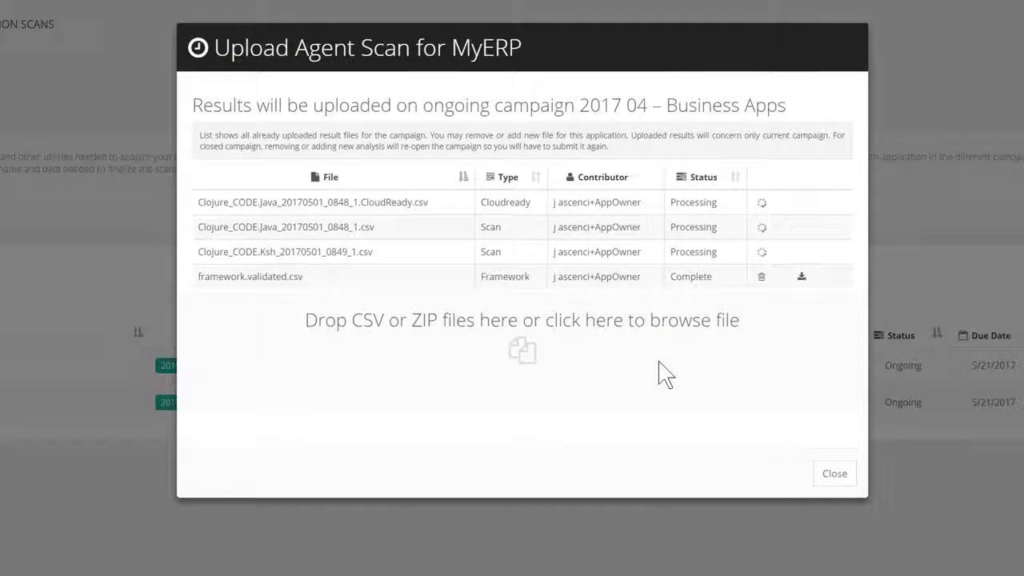
click(835, 478)
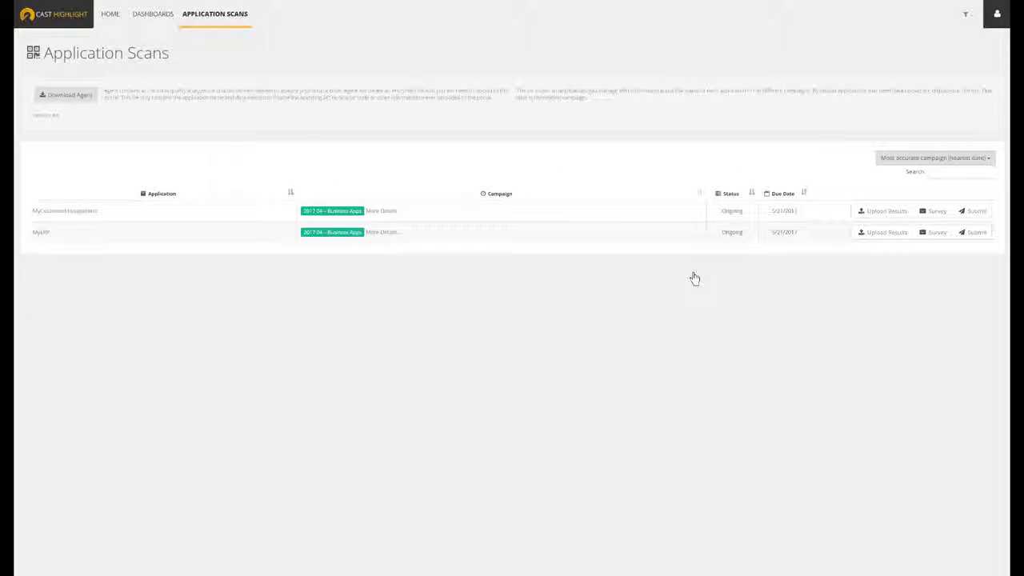
click(977, 239)
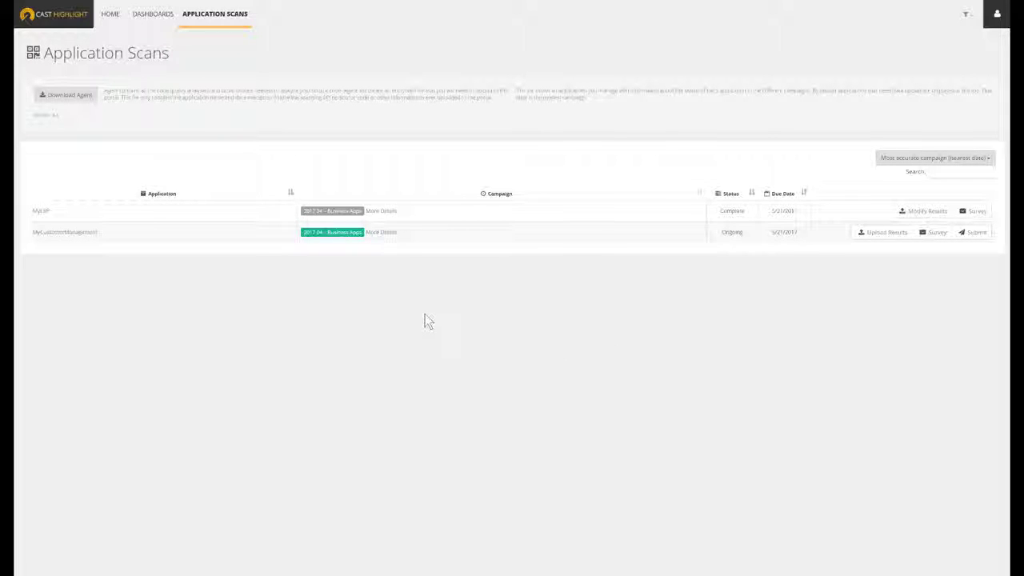
Step: Open MyERP's dashboard from the home page and review its code alerts, including those for complexity risk
click(111, 17)
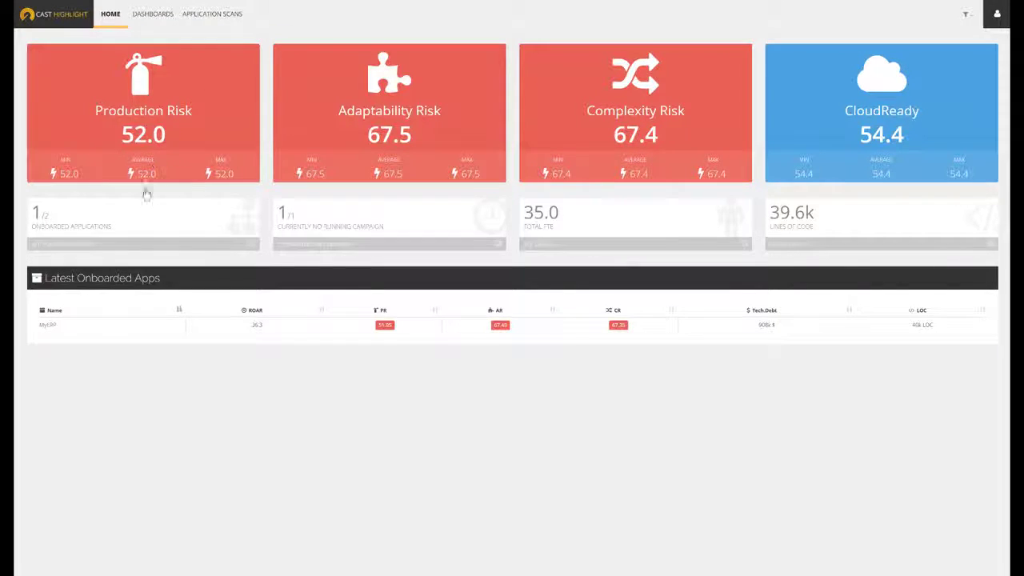
click(48, 326)
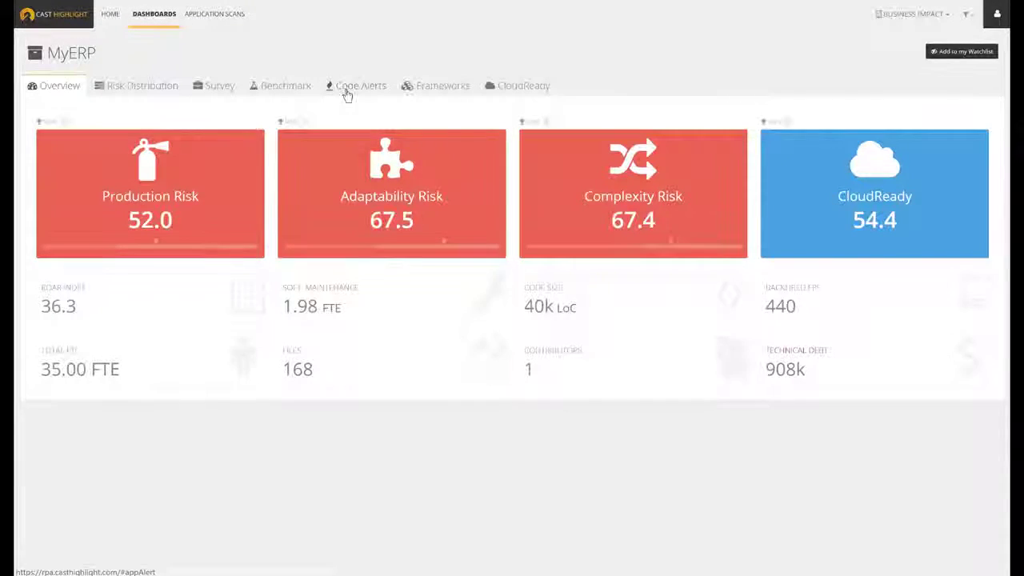
click(347, 94)
click(166, 128)
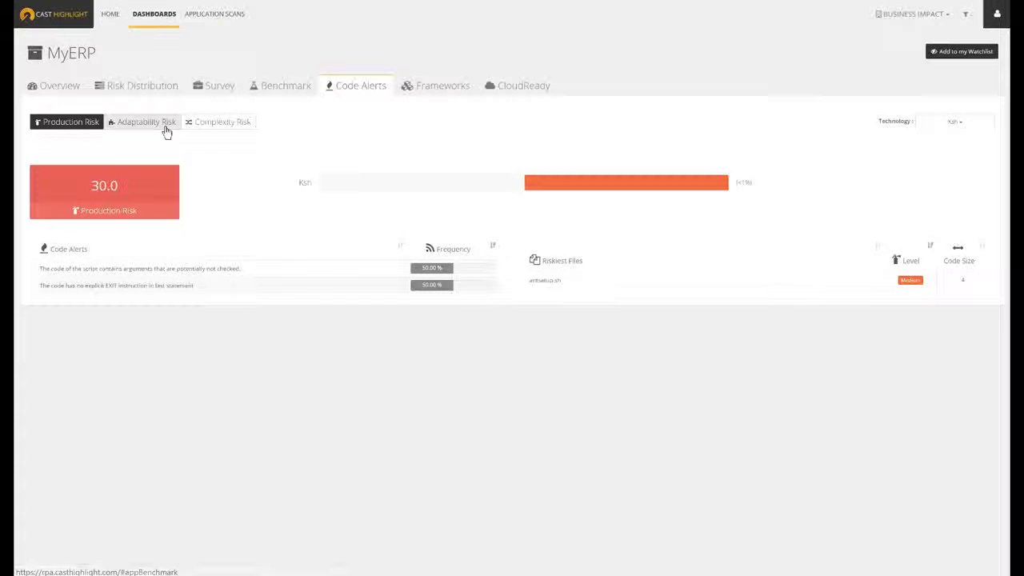
click(230, 125)
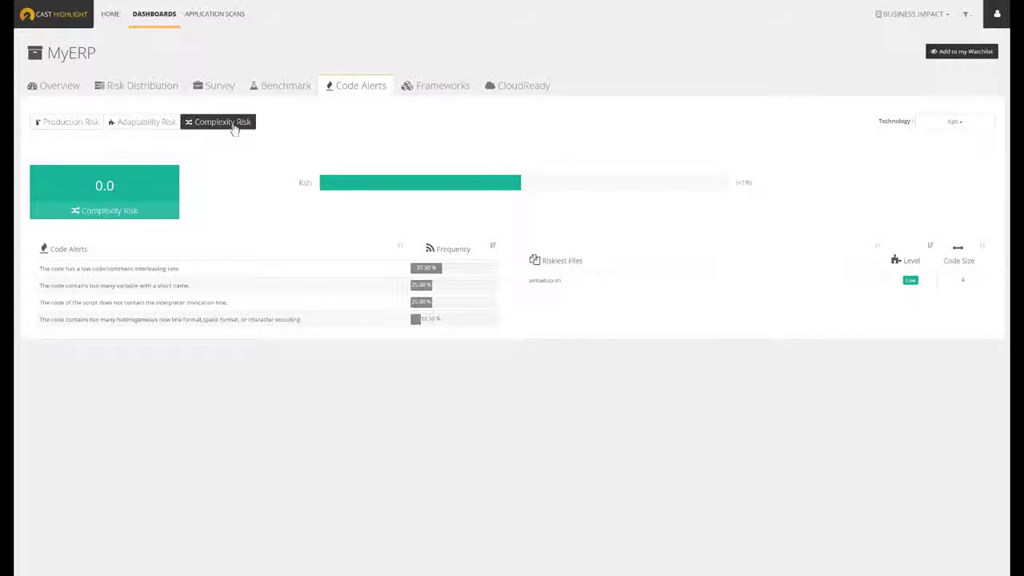
Step: Review MyERP's benchmark, CloudReady survey and CloudReady code scan results, and return to the home page
click(288, 92)
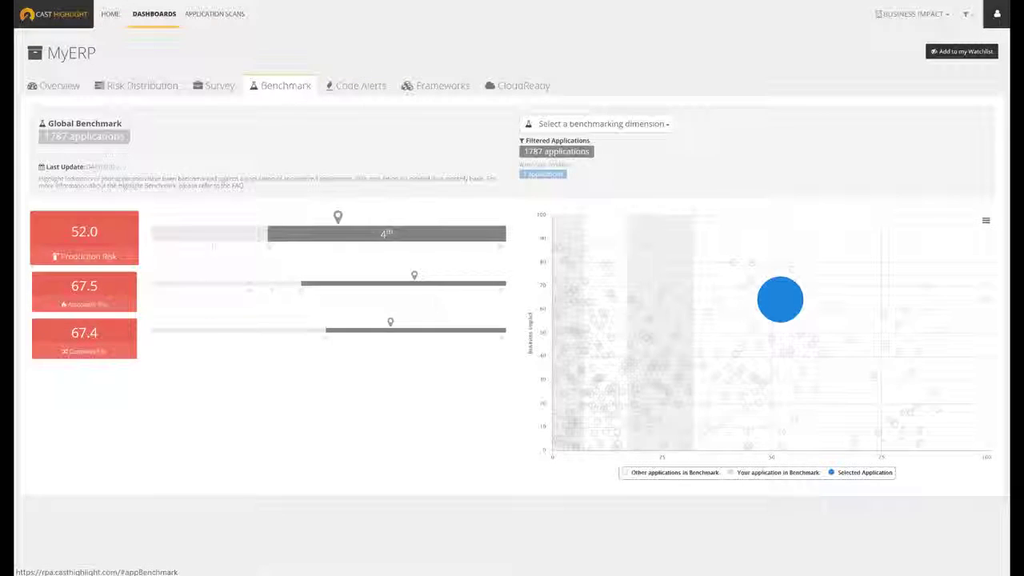
click(510, 92)
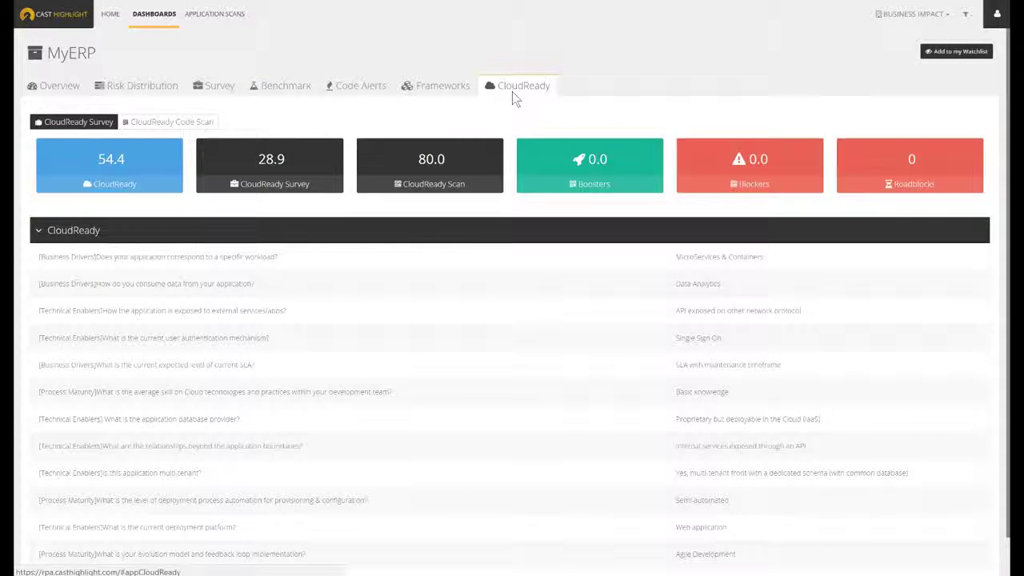
click(205, 122)
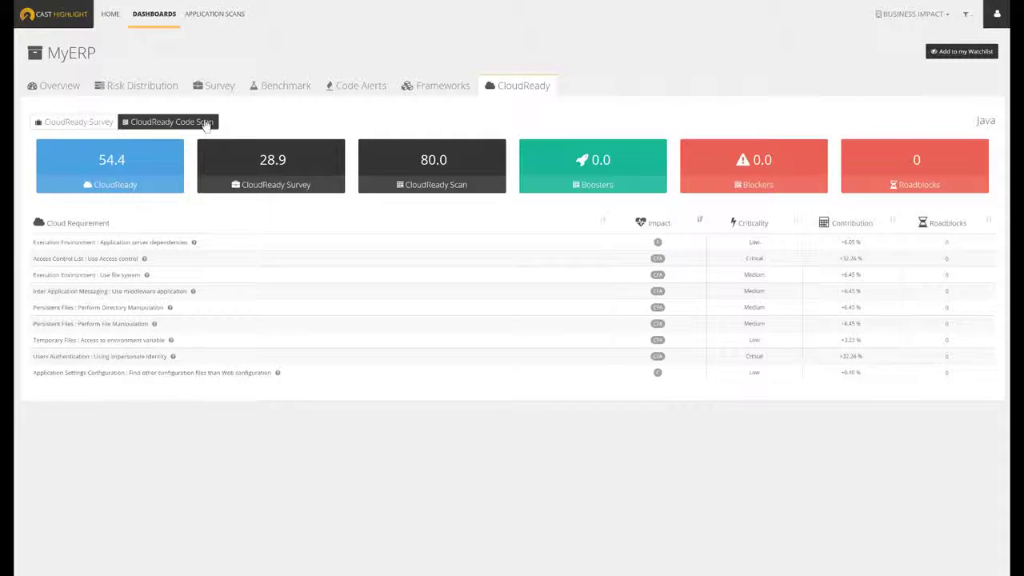
click(120, 15)
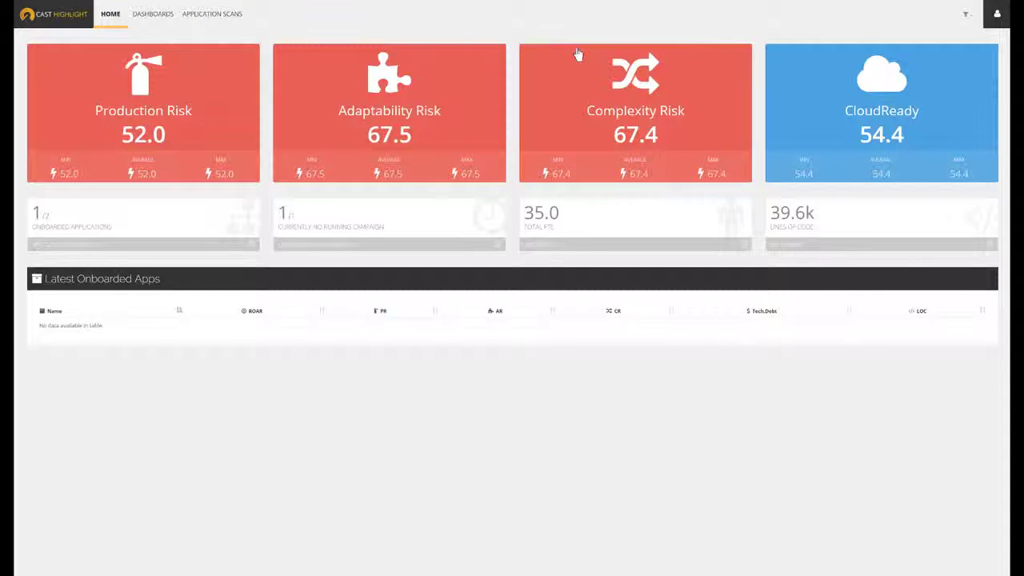